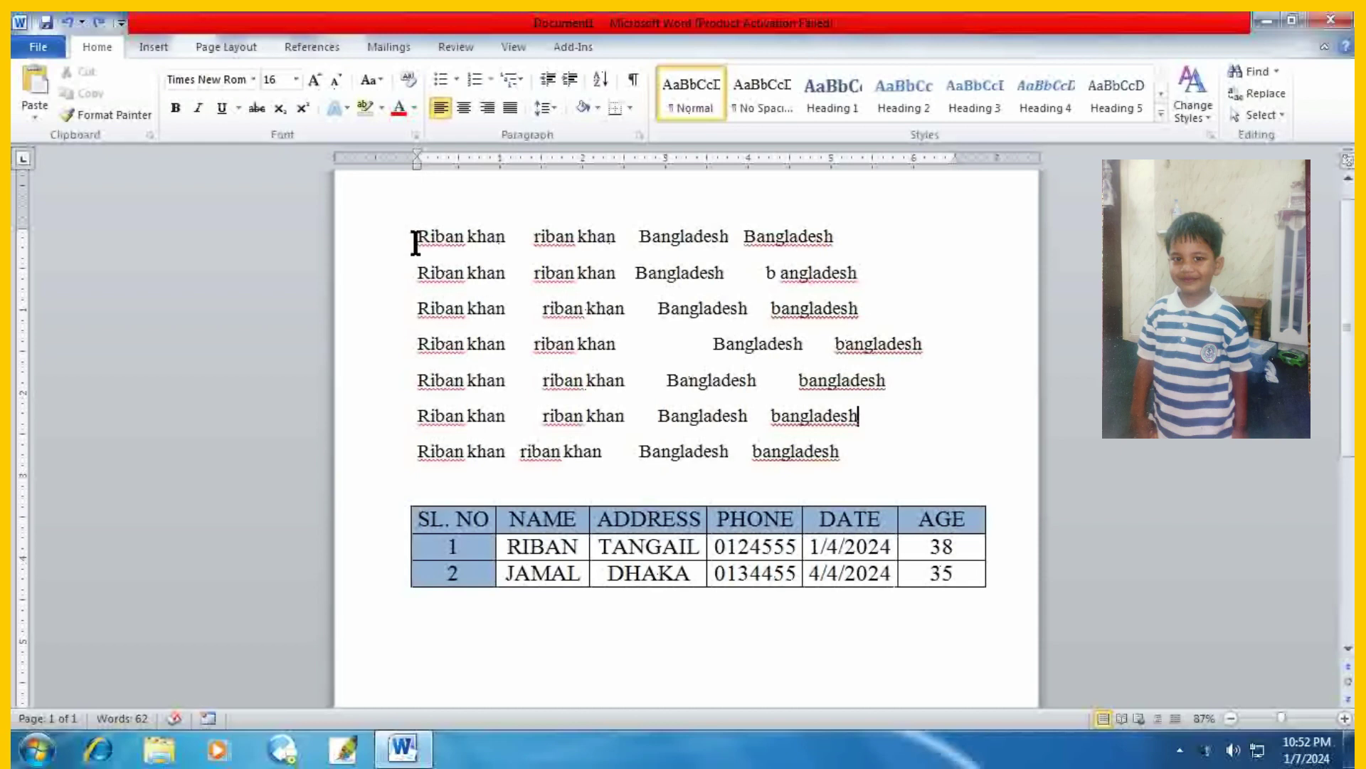
# Examine the uneven gaps between the words in the seven text lines above the table.
pyautogui.moveTo(416, 239); pyautogui.dragTo(855, 445)
pyautogui.click(848, 457)
pyautogui.click(513, 236)
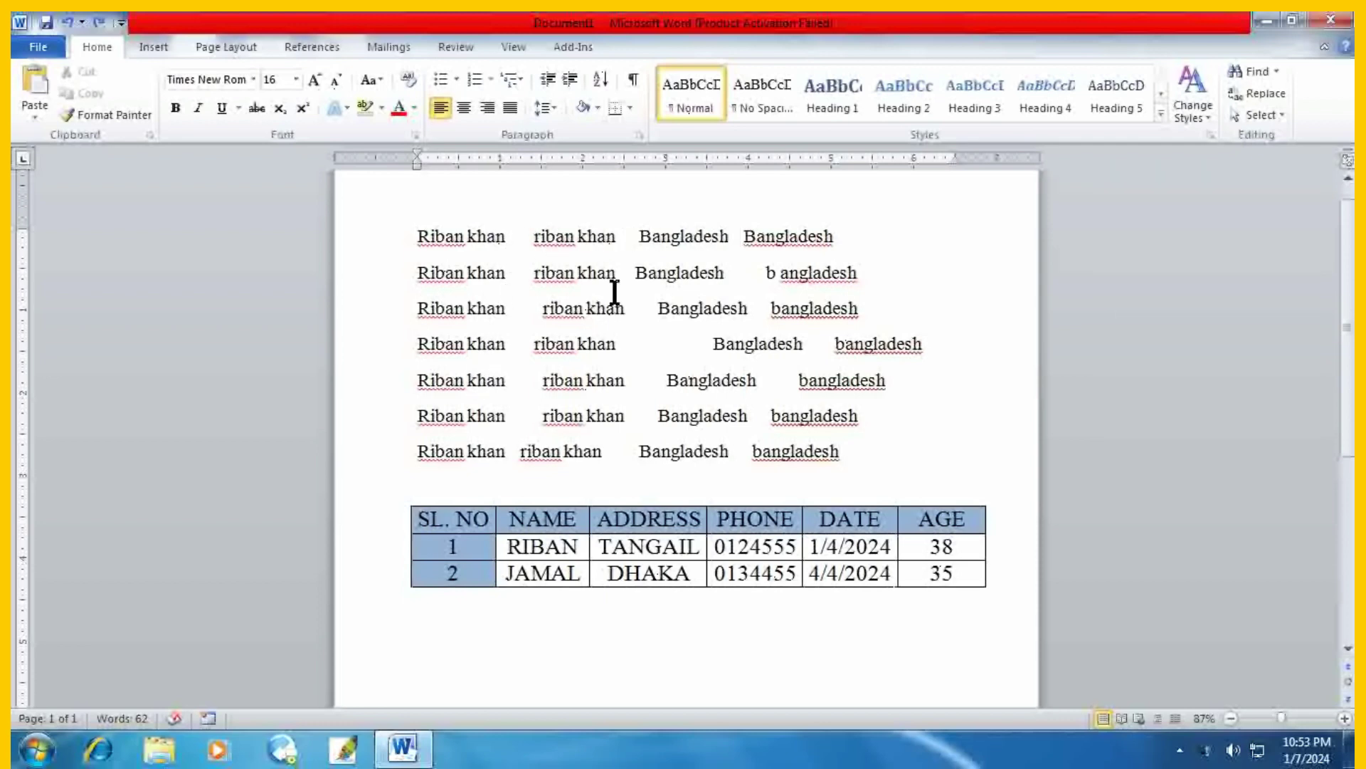
pyautogui.click(626, 272)
pyautogui.click(513, 273)
pyautogui.click(523, 344)
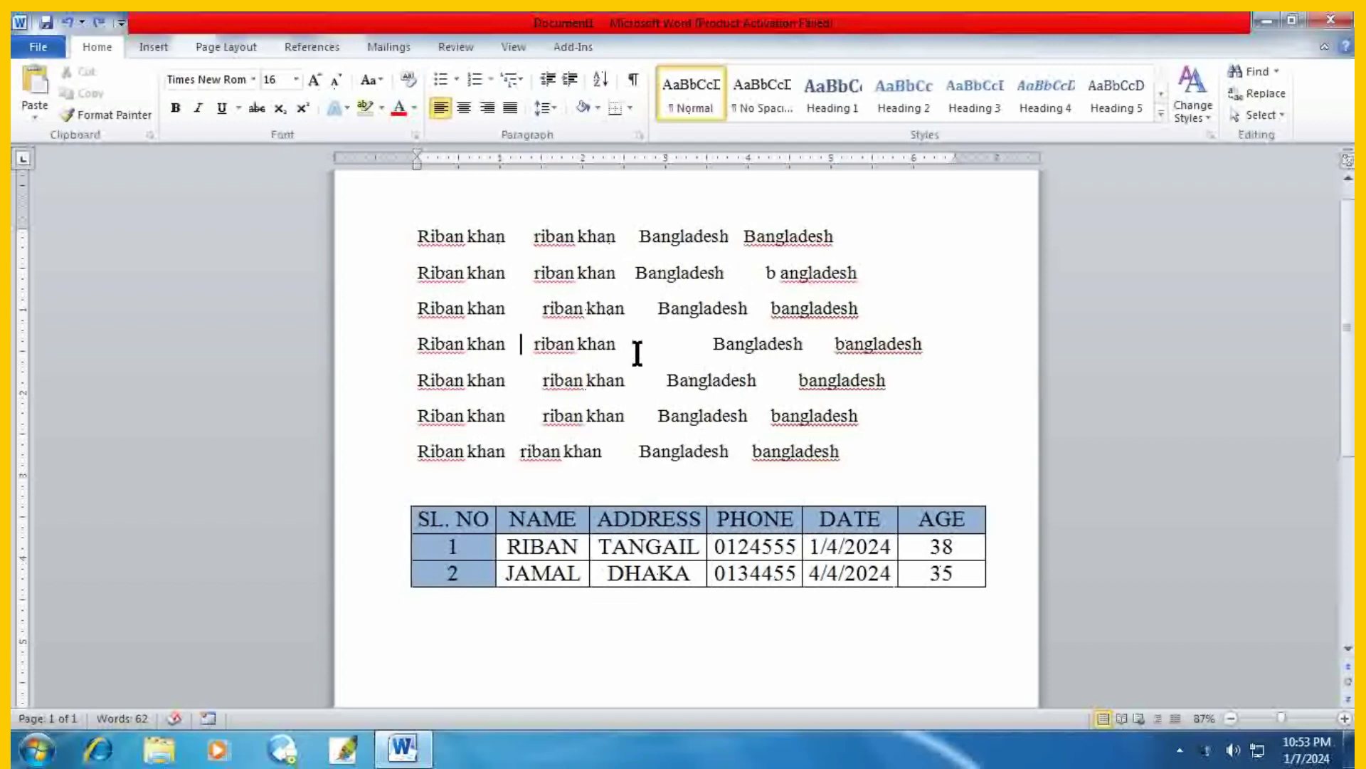
pyautogui.click(710, 343)
pyautogui.click(805, 344)
pyautogui.click(634, 382)
pyautogui.click(527, 382)
pyautogui.click(523, 418)
pyautogui.click(632, 418)
pyautogui.click(759, 418)
pyautogui.click(750, 451)
pyautogui.click(632, 461)
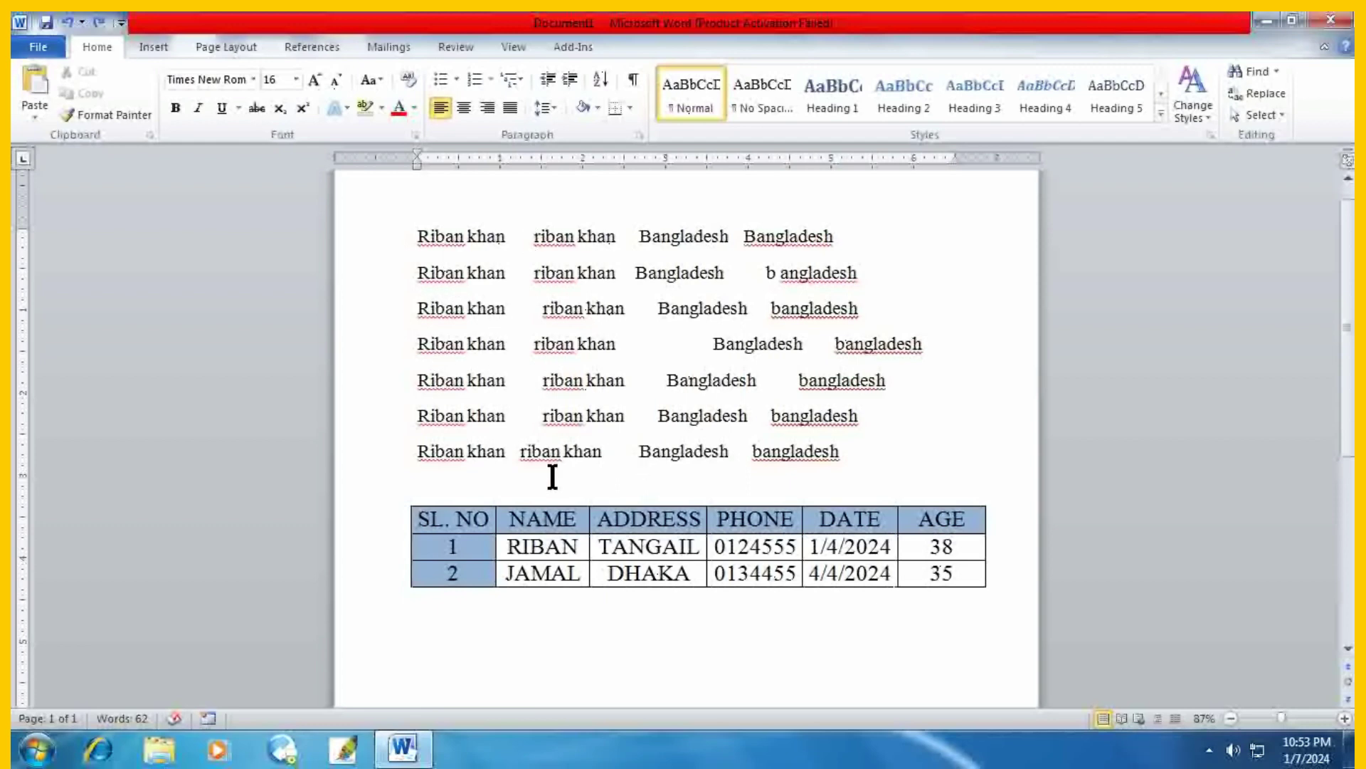
# Examine the table's header cells and entries below the text lines.
pyautogui.click(520, 549)
pyautogui.click(408, 521)
pyautogui.moveTo(408, 520); pyautogui.dragTo(957, 573)
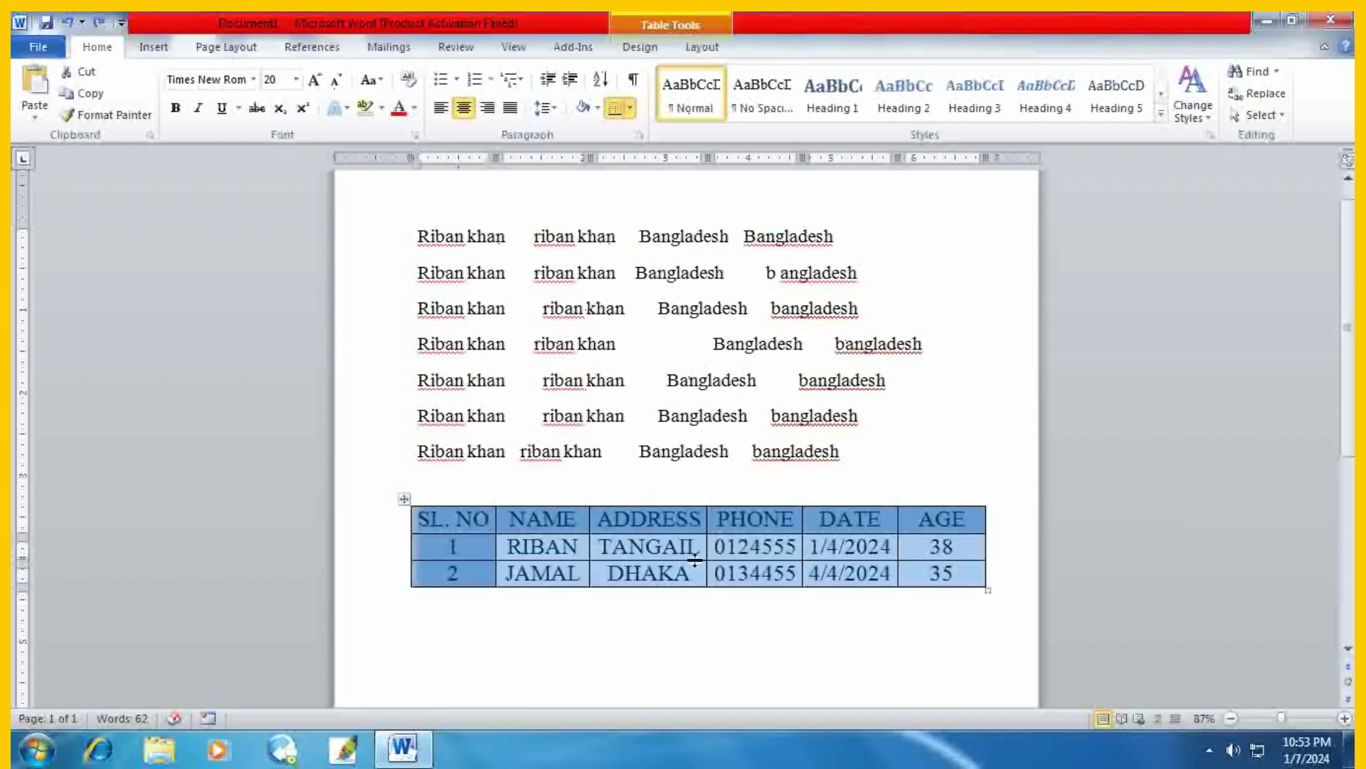
pyautogui.click(513, 521)
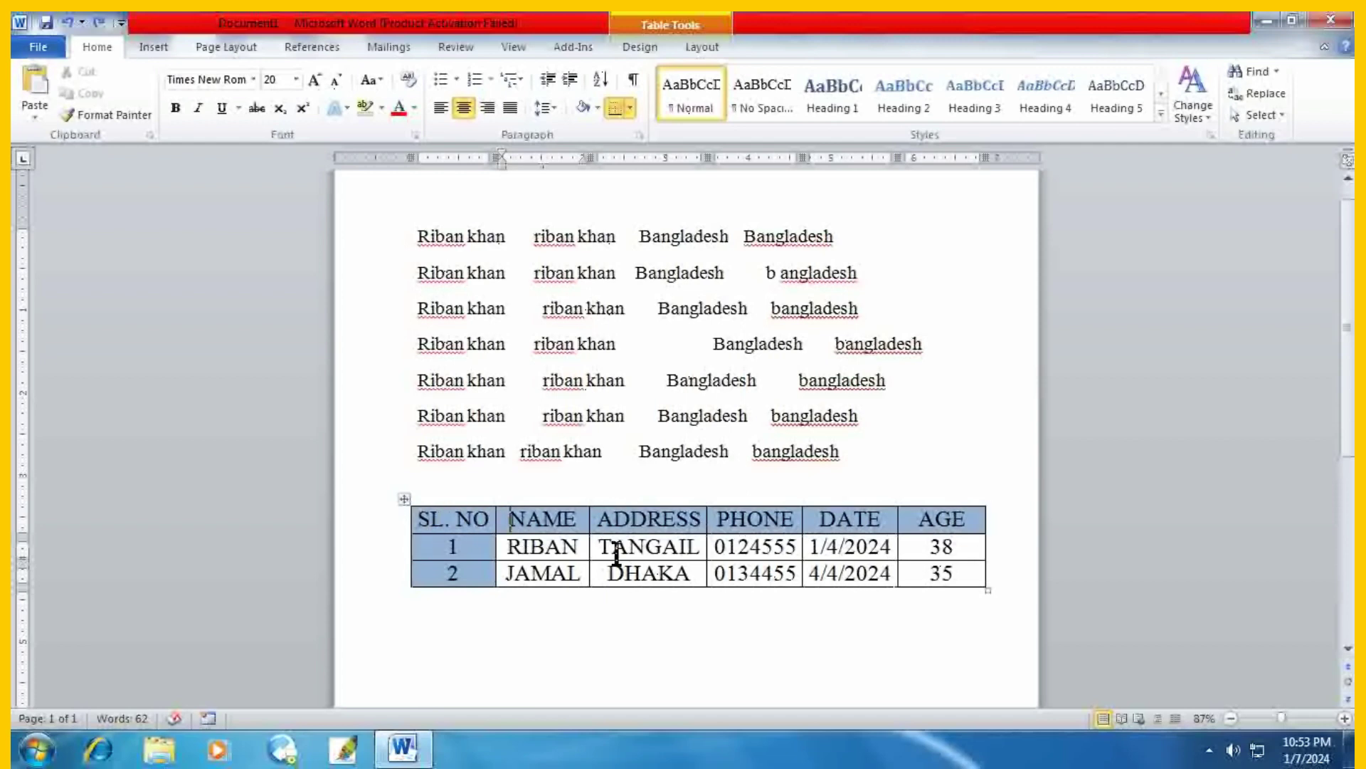
pyautogui.click(545, 547)
pyautogui.click(631, 519)
pyautogui.click(413, 519)
pyautogui.click(511, 524)
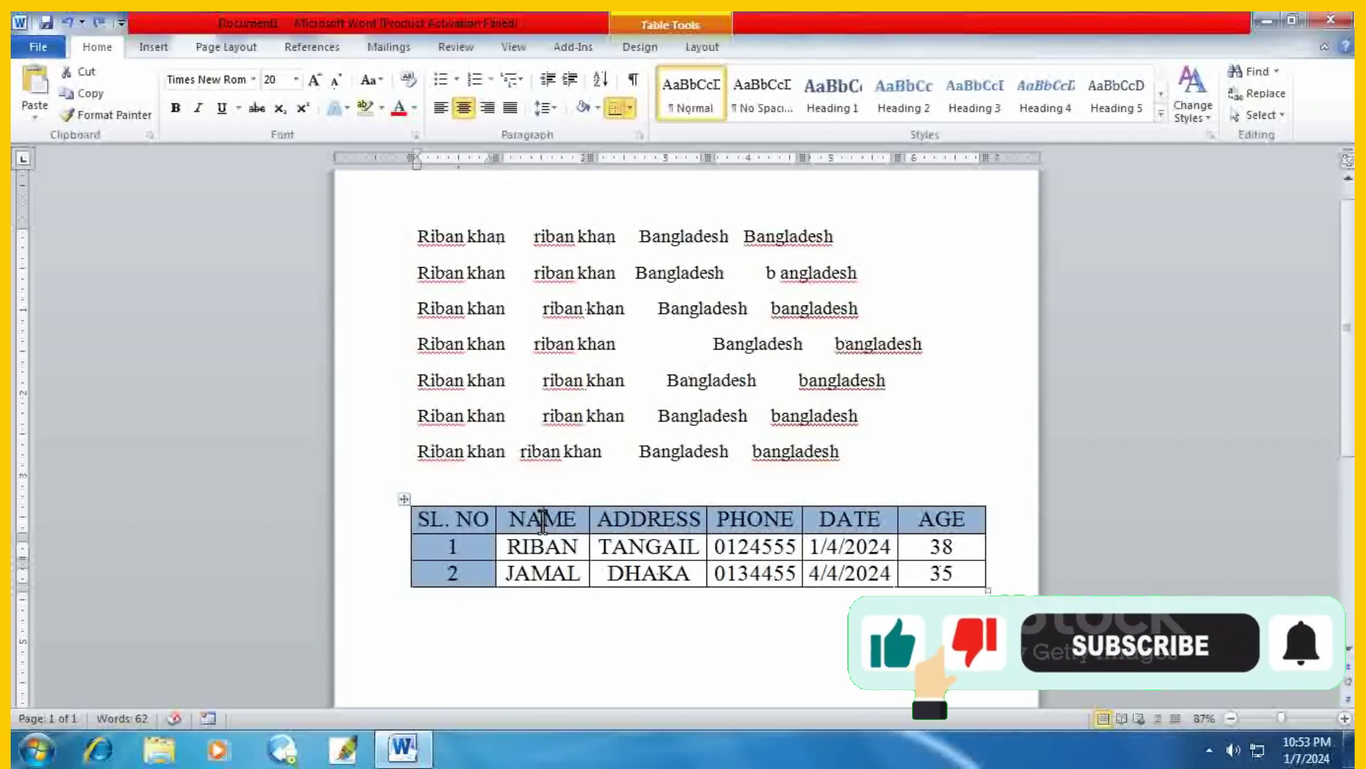
pyautogui.click(785, 519)
pyautogui.click(936, 518)
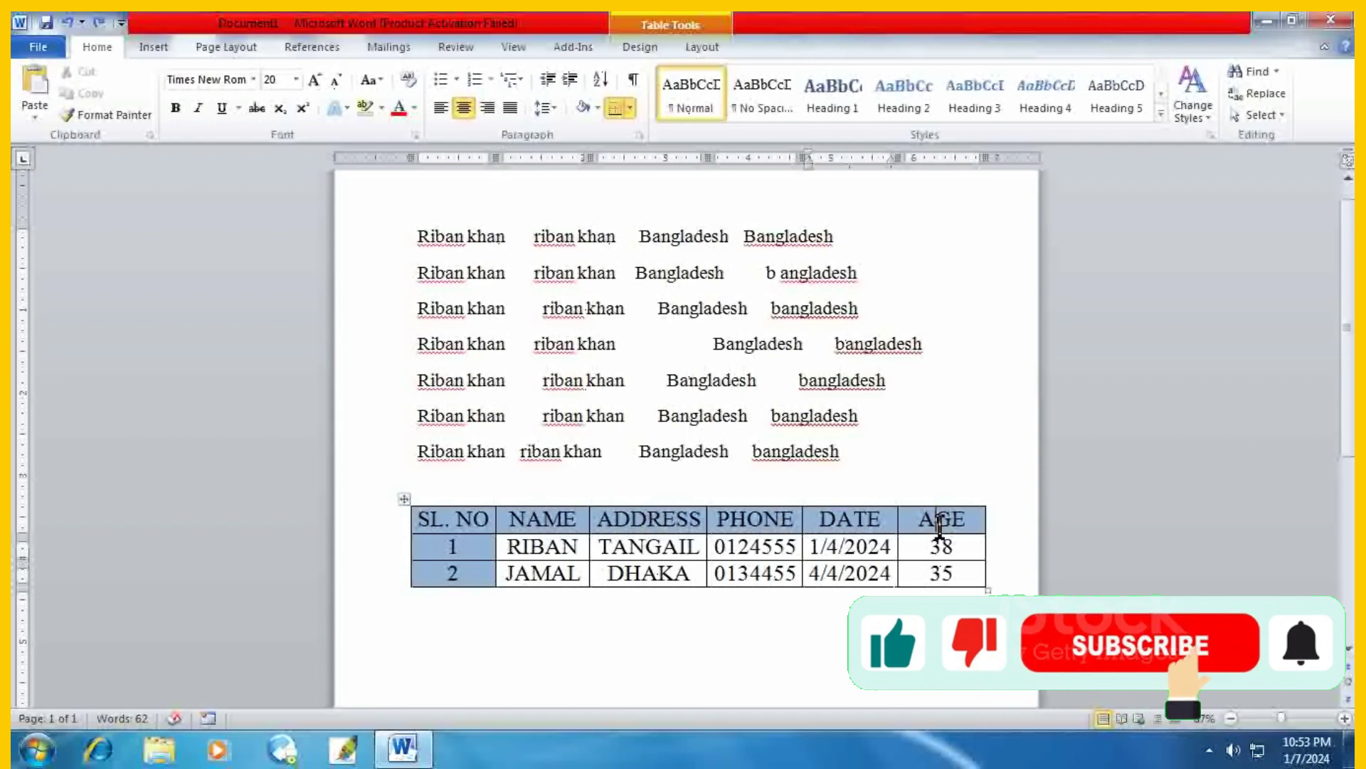
# Ignore the spelling error flagged on the first word of the first text line.
pyautogui.click(445, 241)
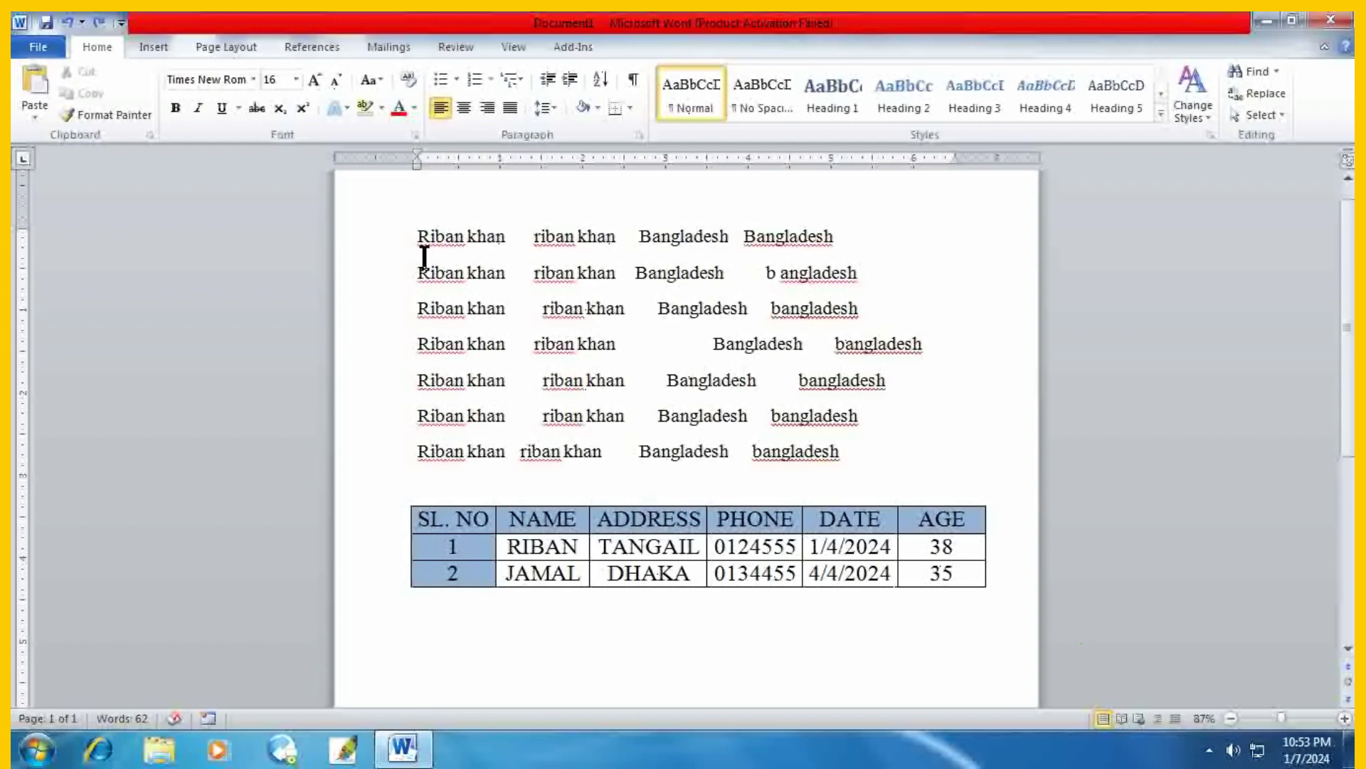
pyautogui.moveTo(422, 236); pyautogui.dragTo(440, 237)
pyautogui.click(476, 242)
pyautogui.rightClick(447, 237)
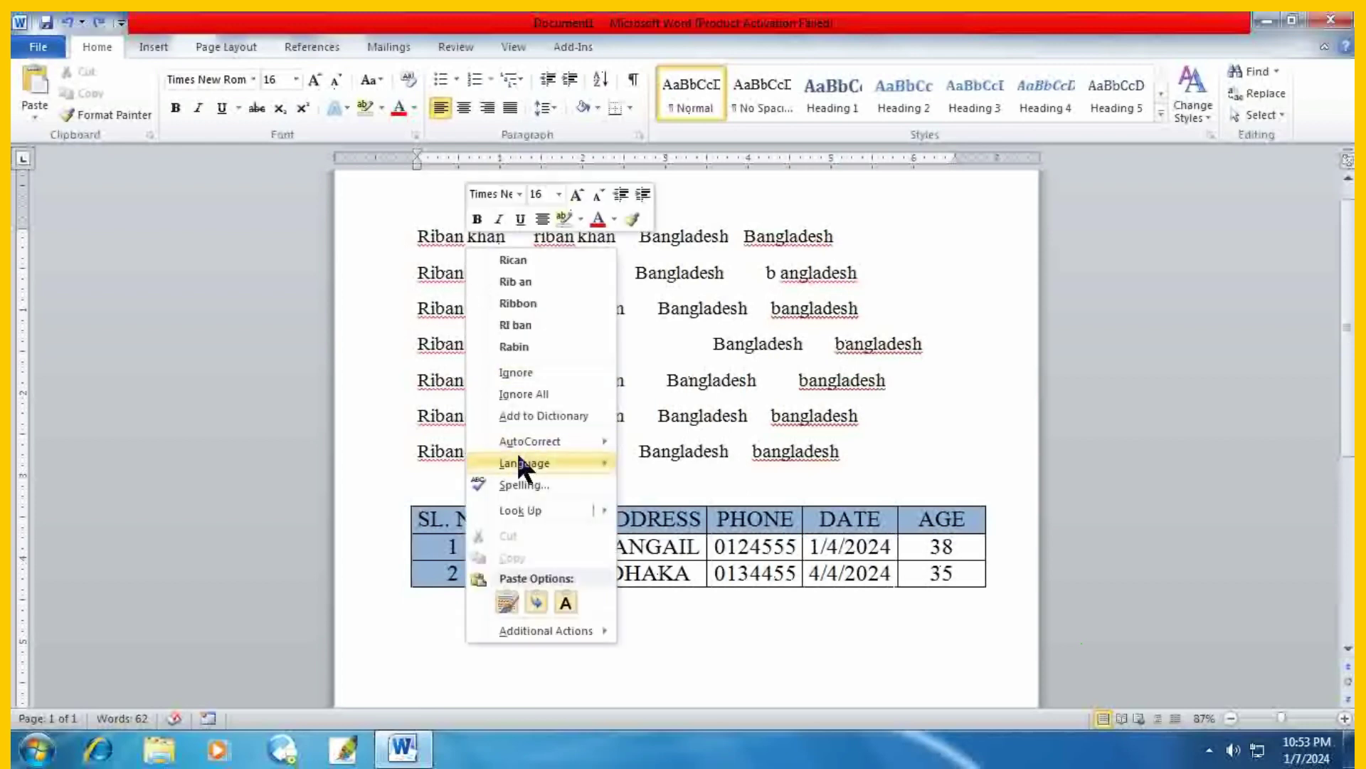
pyautogui.click(512, 373)
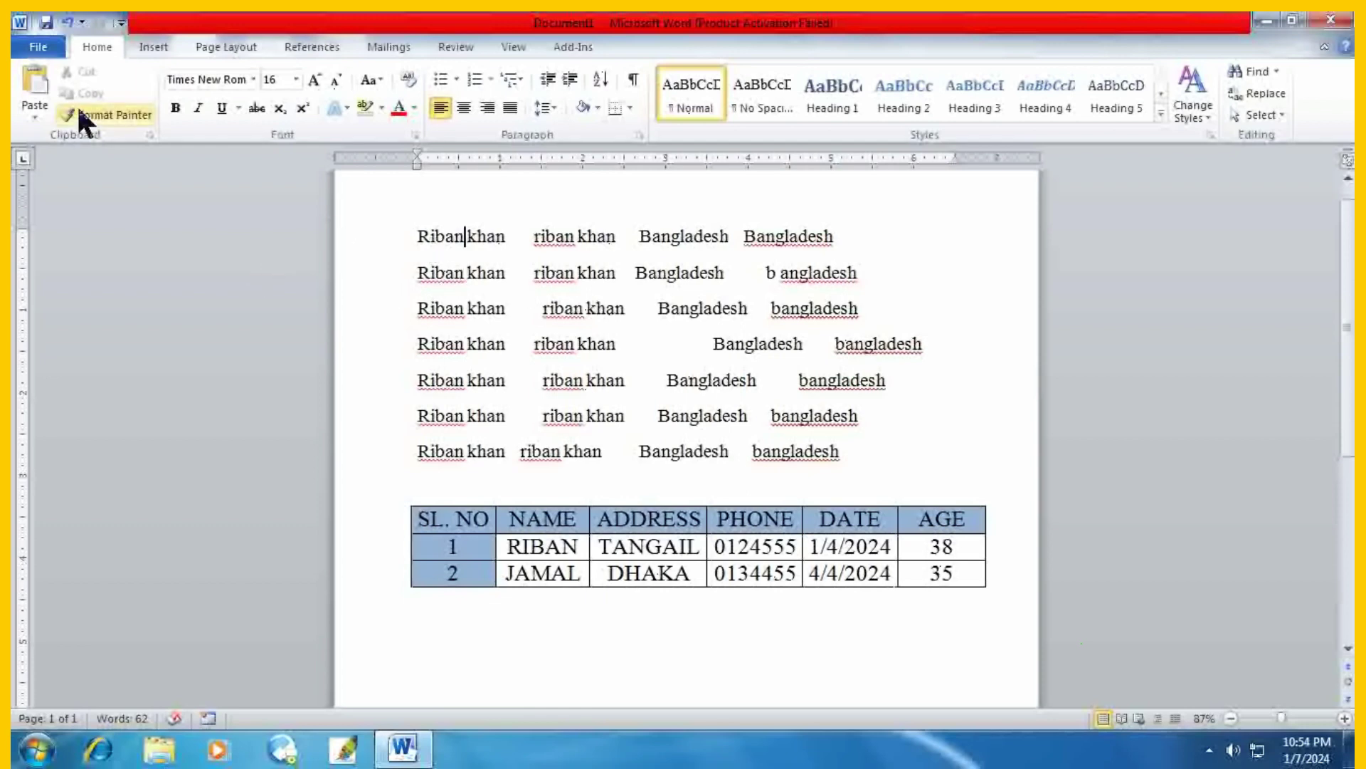
# Set the Word proofing options to hide spelling errors in this document only.
pyautogui.click(37, 49)
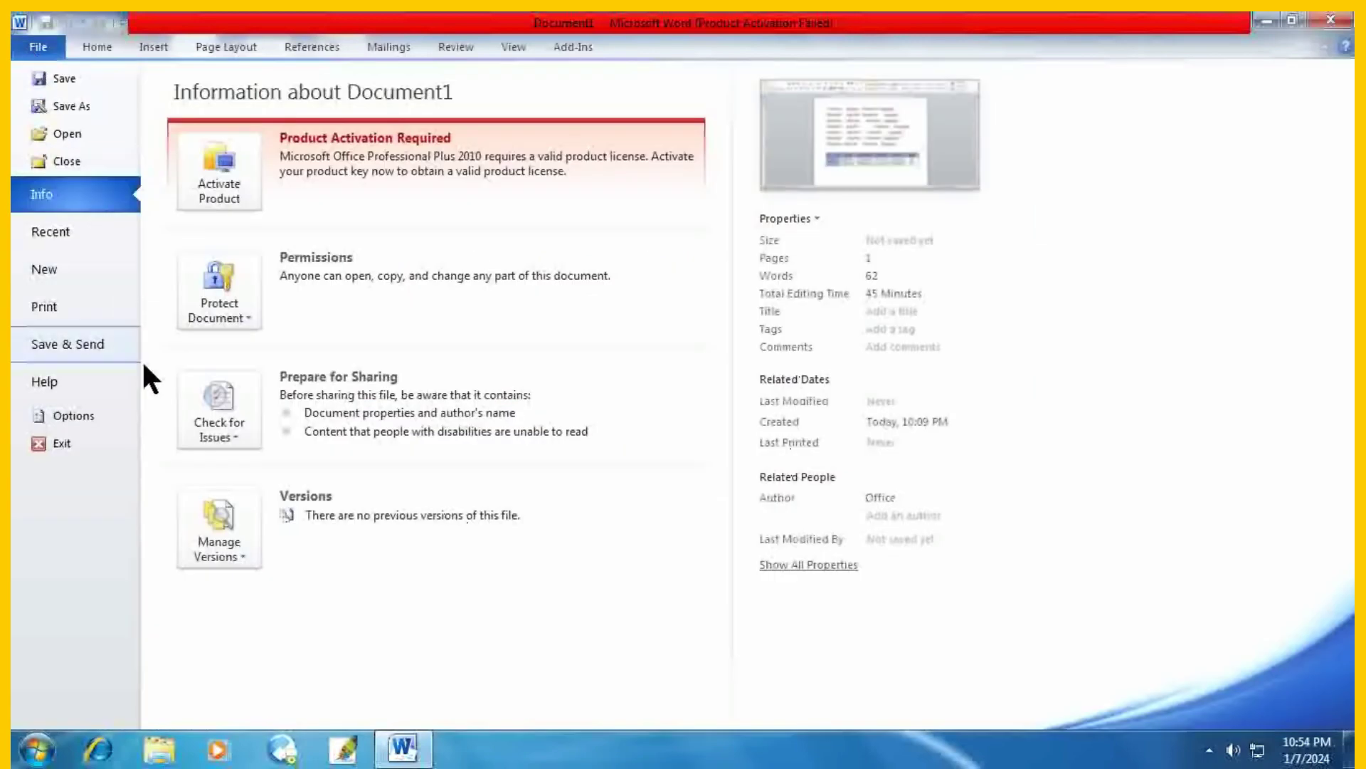
pyautogui.click(69, 417)
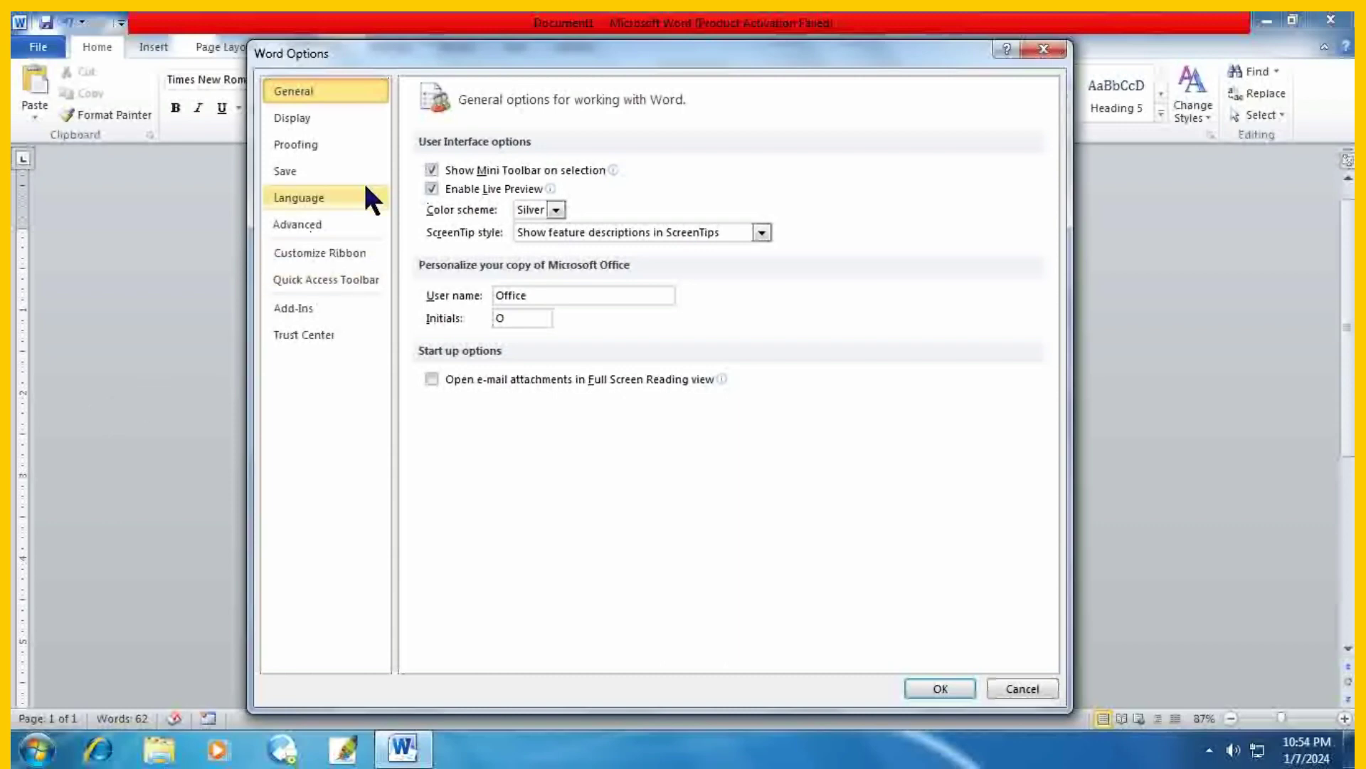
pyautogui.click(293, 150)
pyautogui.scroll(-1, 502, 270)
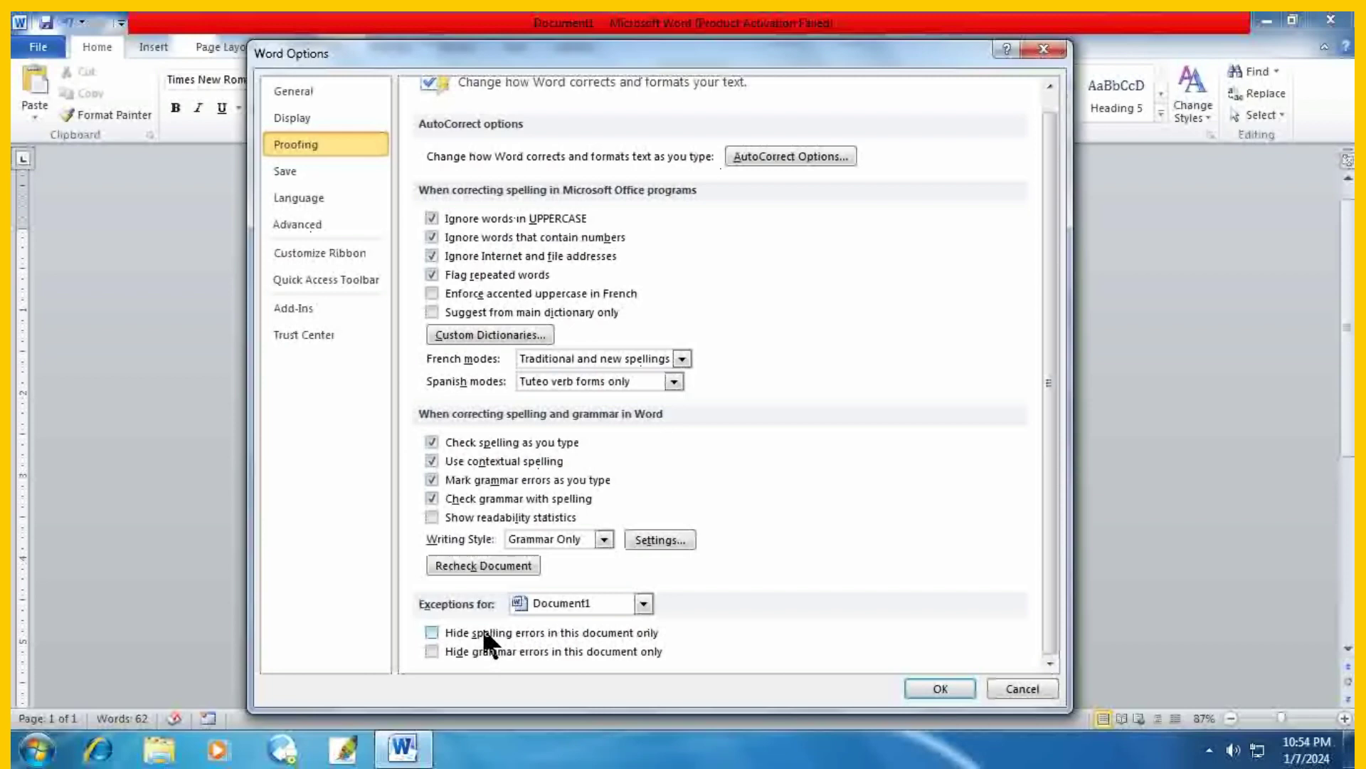
pyautogui.click(431, 632)
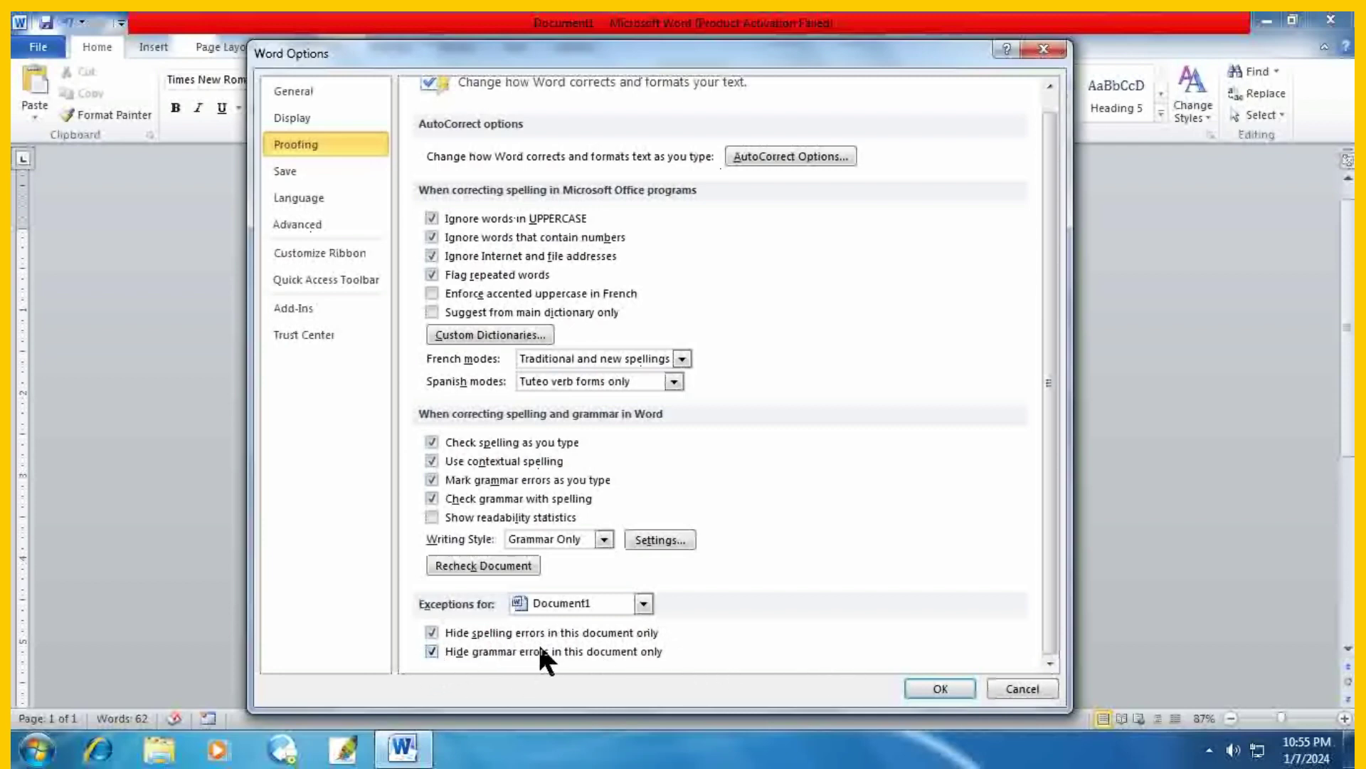
pyautogui.click(431, 651)
pyautogui.click(939, 689)
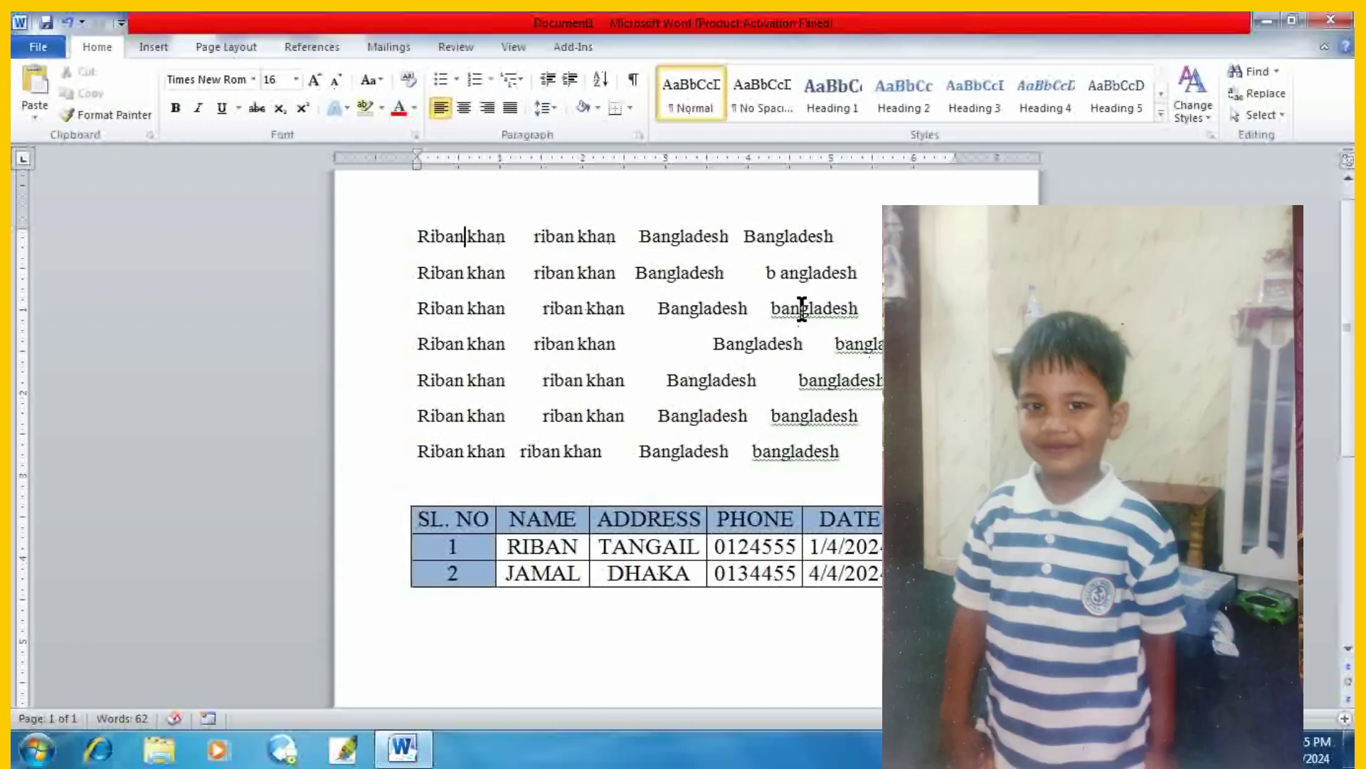
# Set the proofing options to also hide grammar errors in this document only.
pyautogui.doubleClick(781, 310)
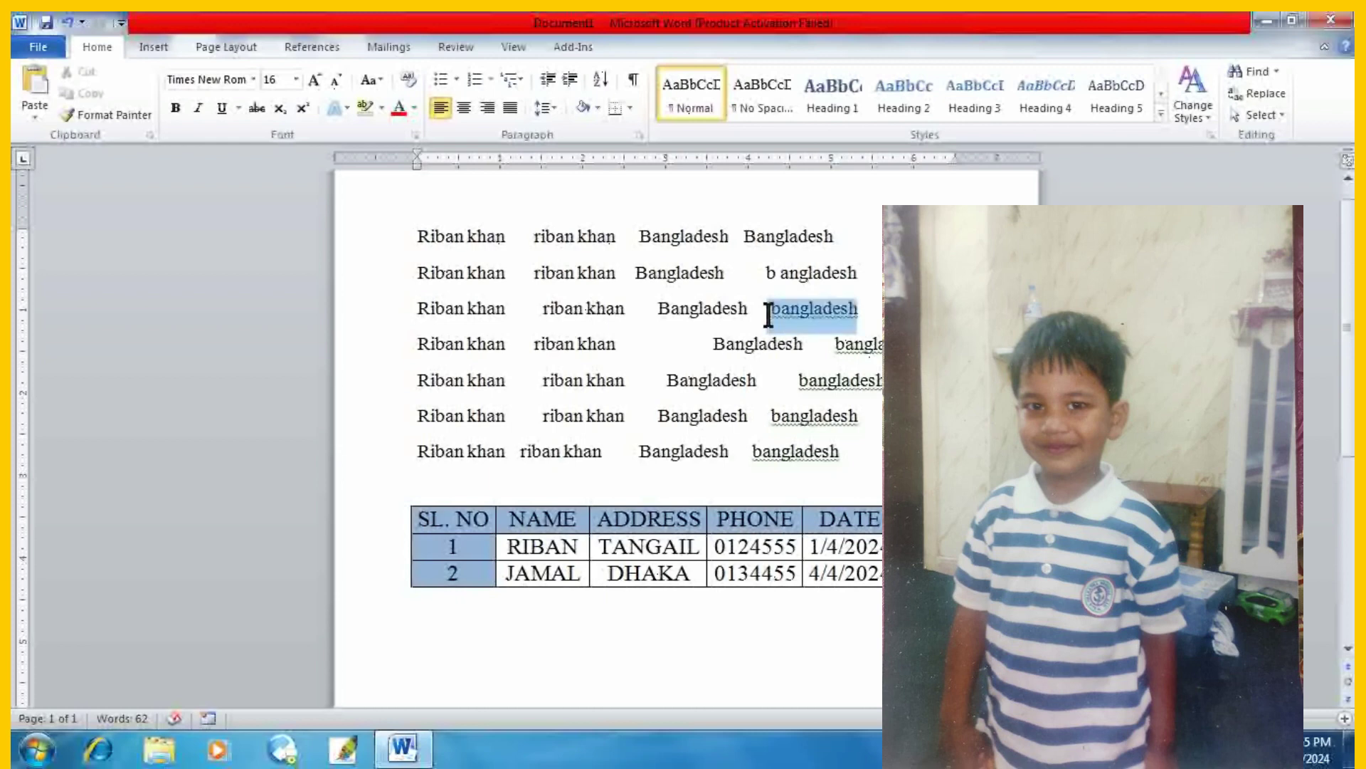
pyautogui.click(833, 322)
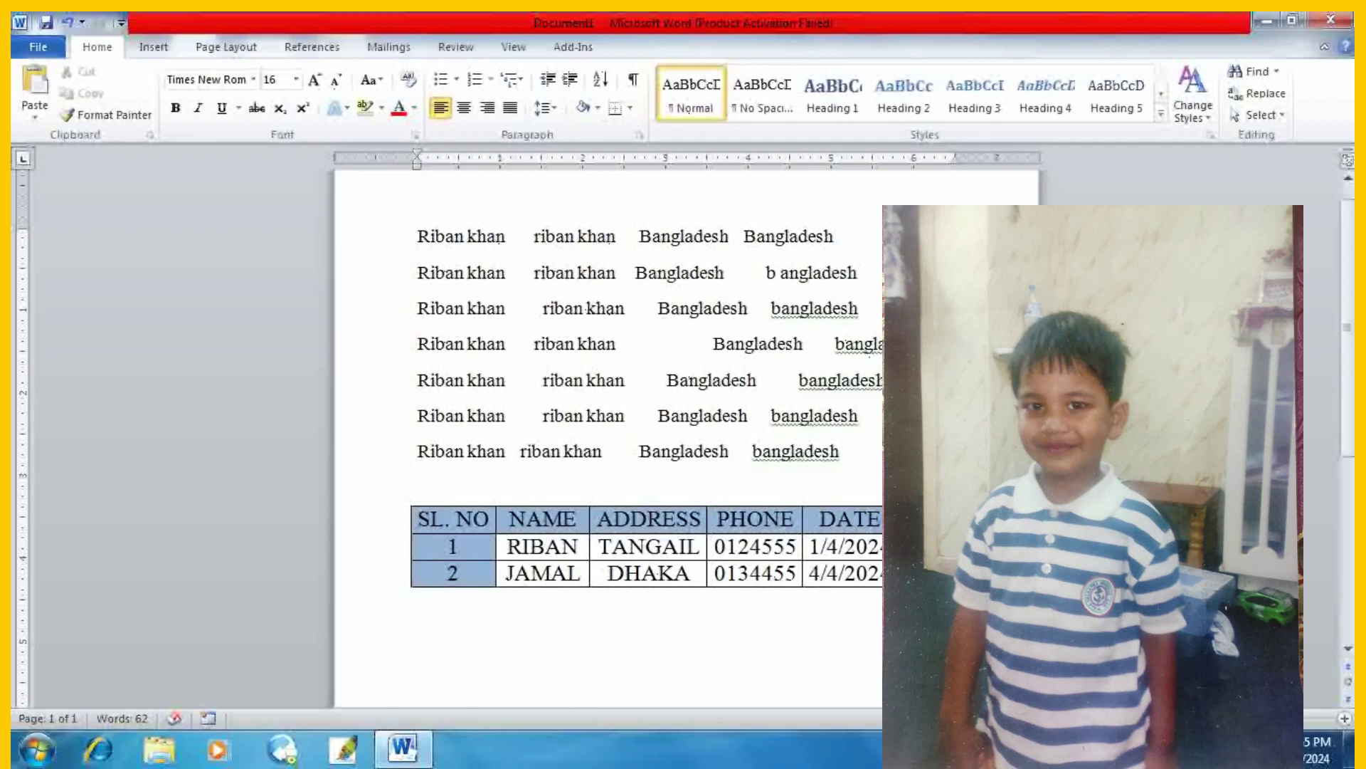
pyautogui.click(35, 47)
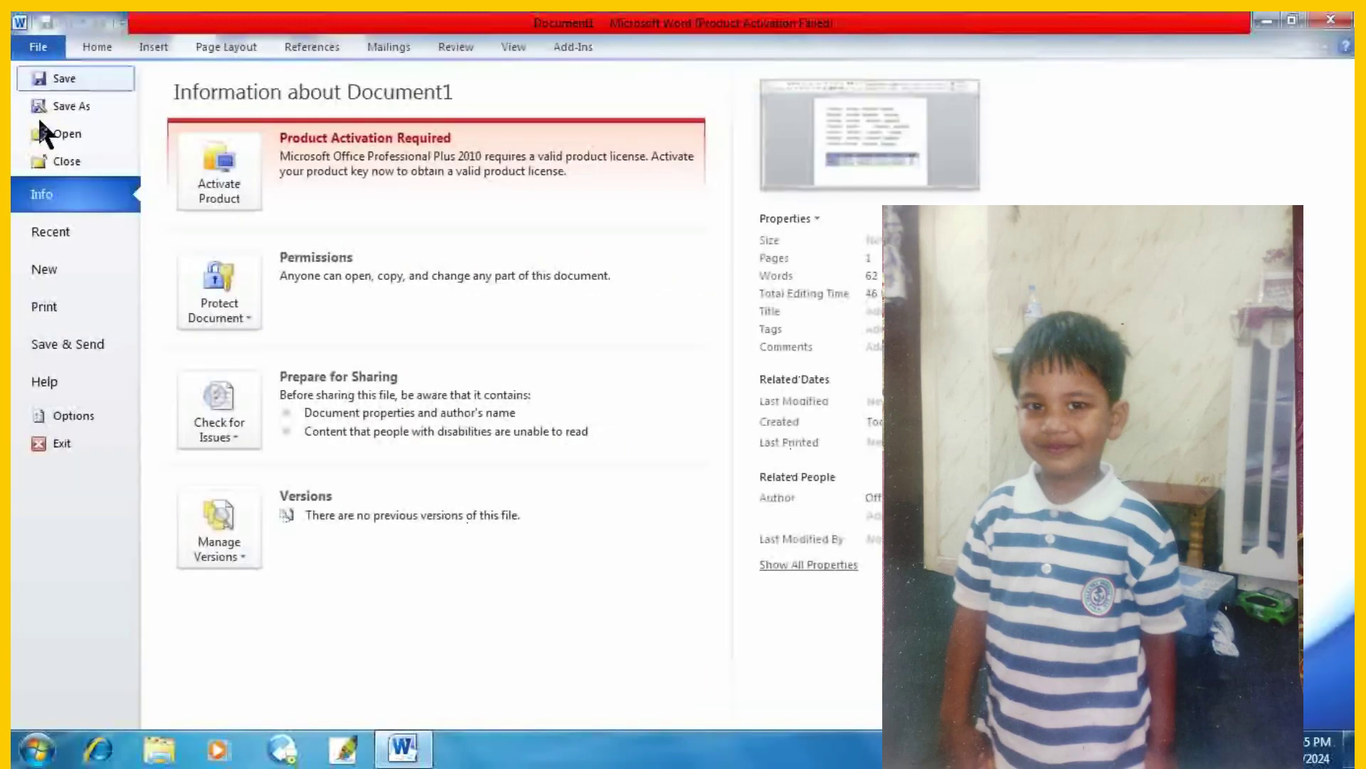
pyautogui.click(68, 414)
pyautogui.click(296, 142)
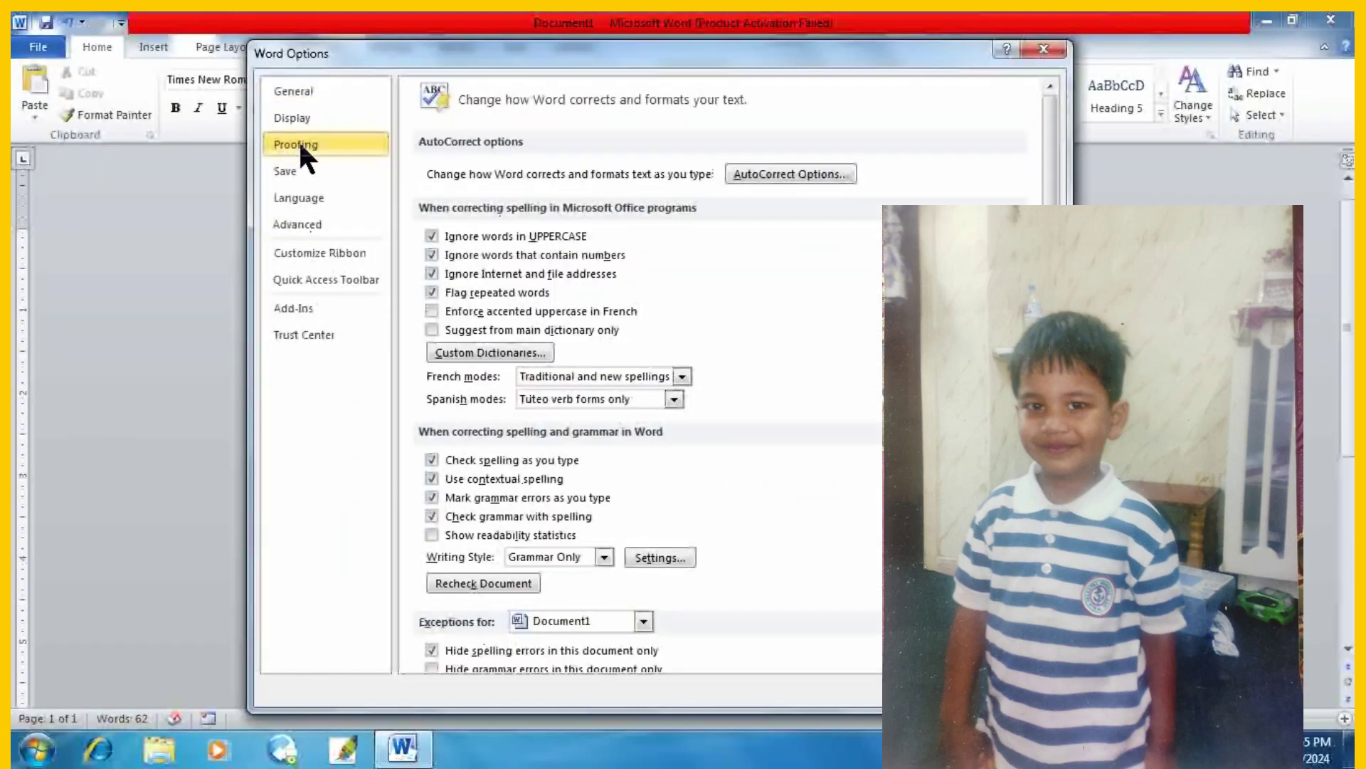
pyautogui.scroll(-1, 507, 562)
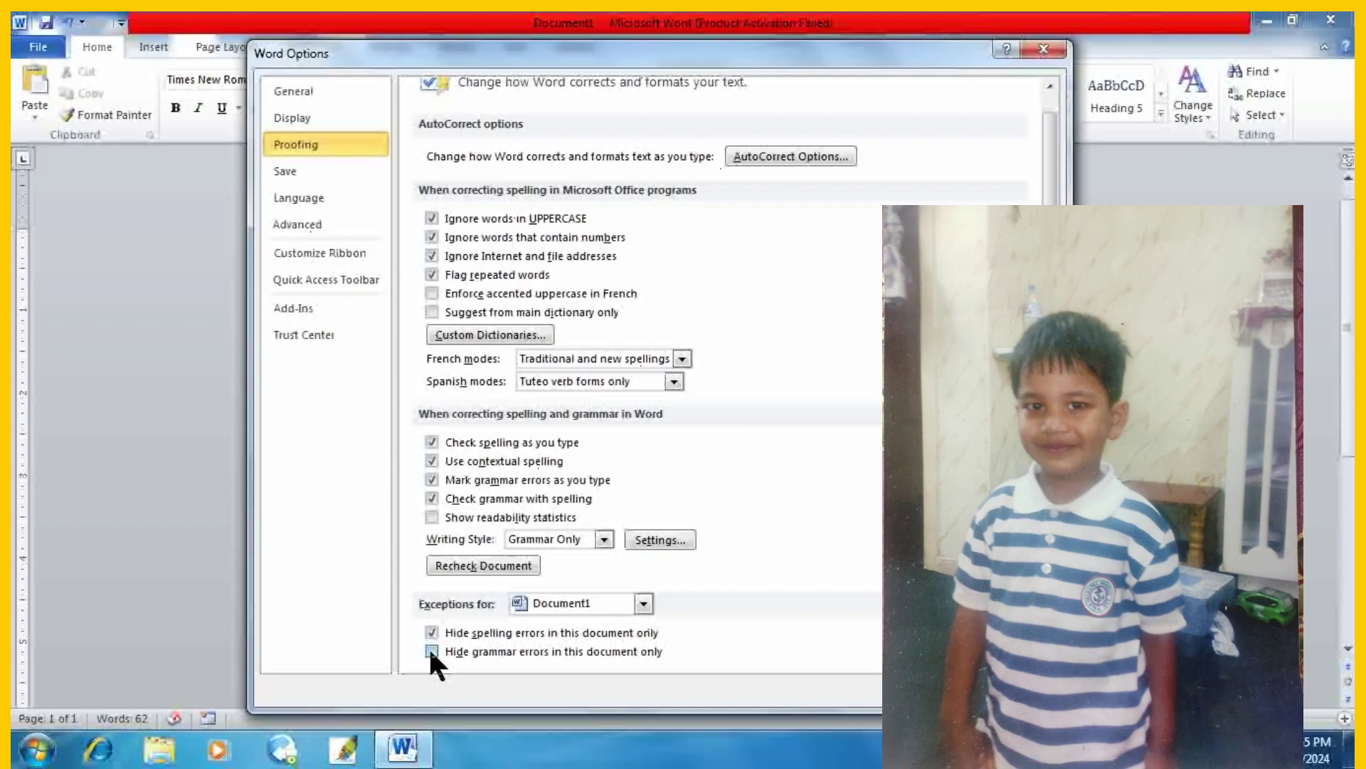
pyautogui.press('Return')
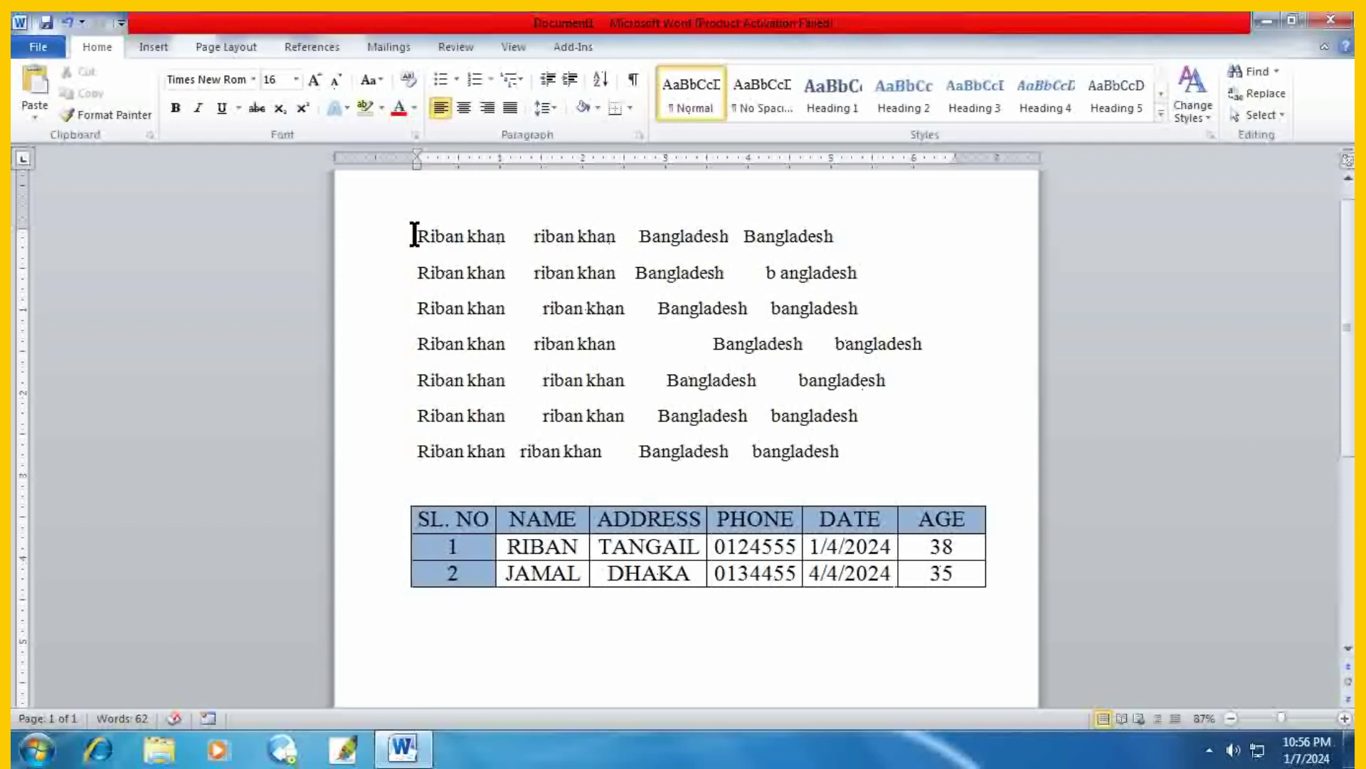
pyautogui.moveTo(417, 234); pyautogui.dragTo(870, 451)
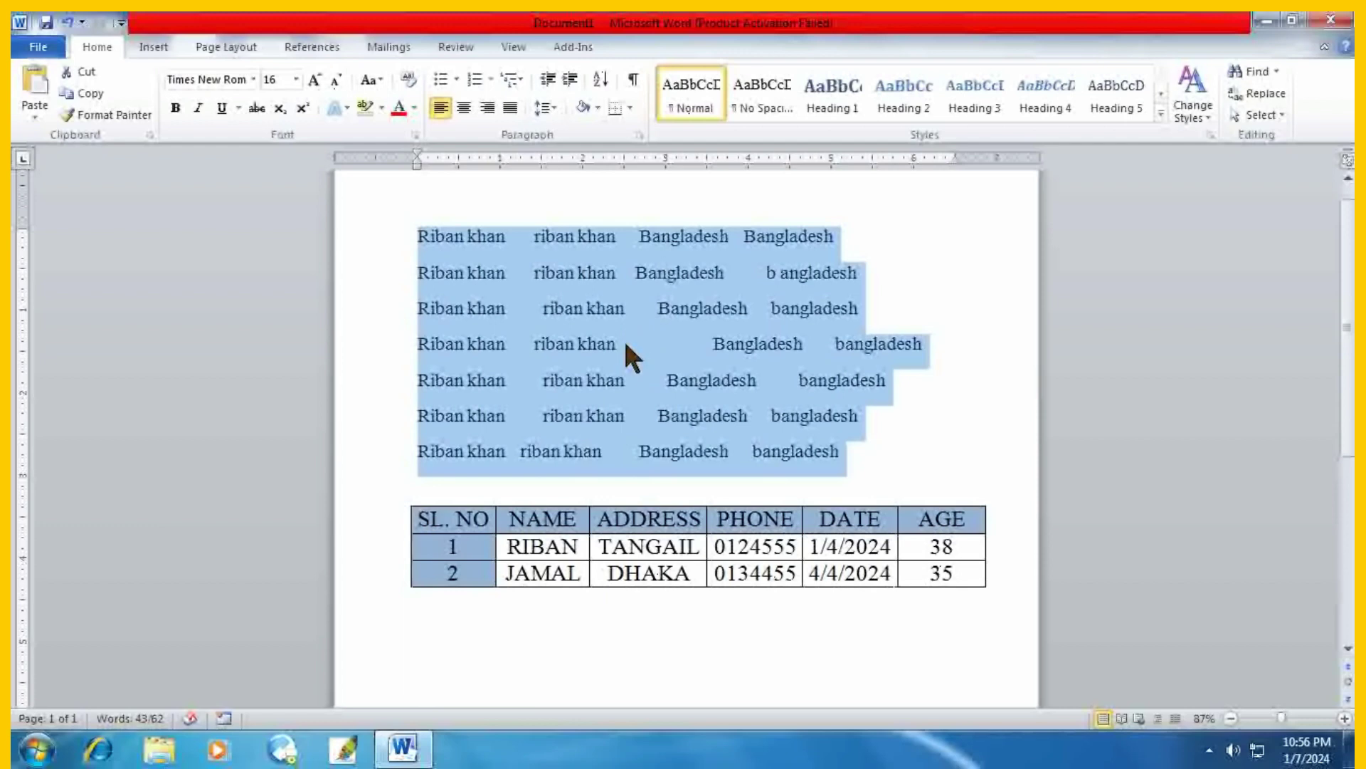
pyautogui.click(625, 343)
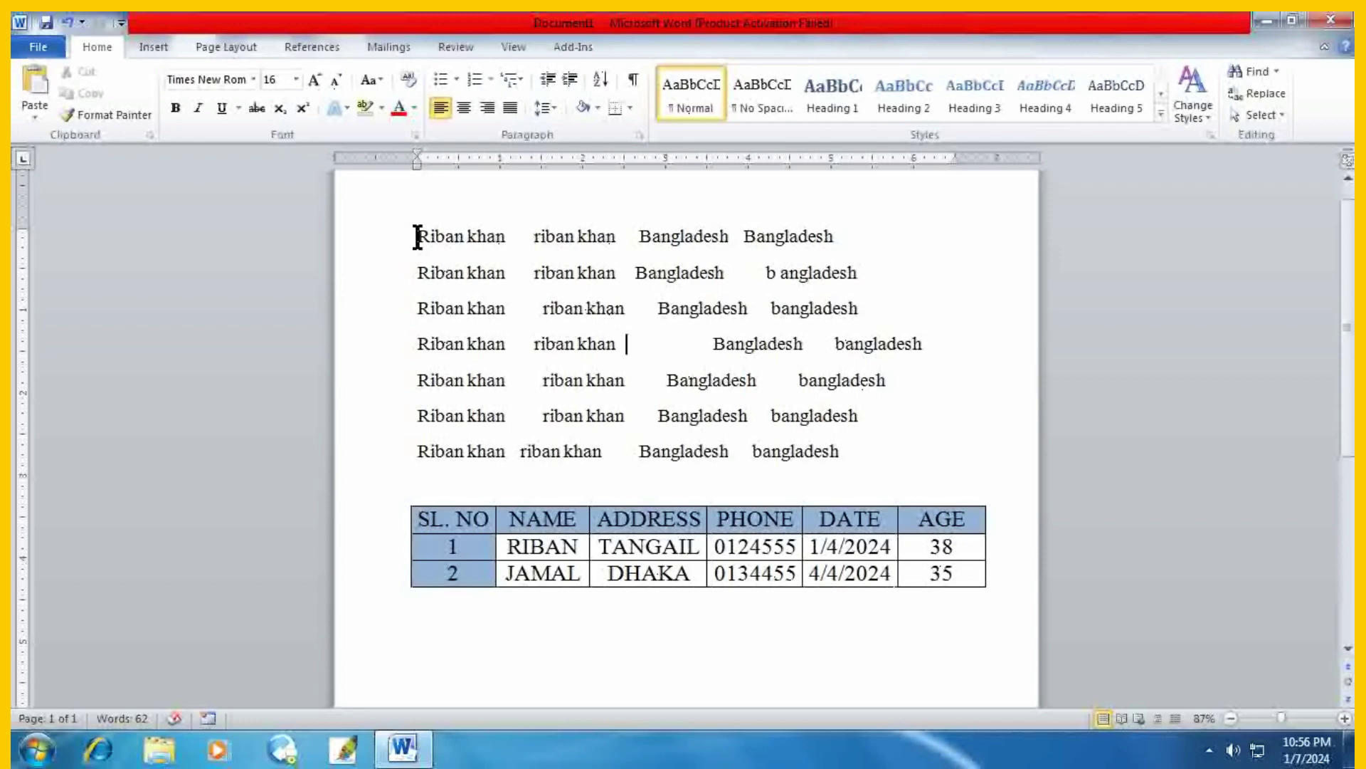
pyautogui.moveTo(418, 236); pyautogui.dragTo(839, 473)
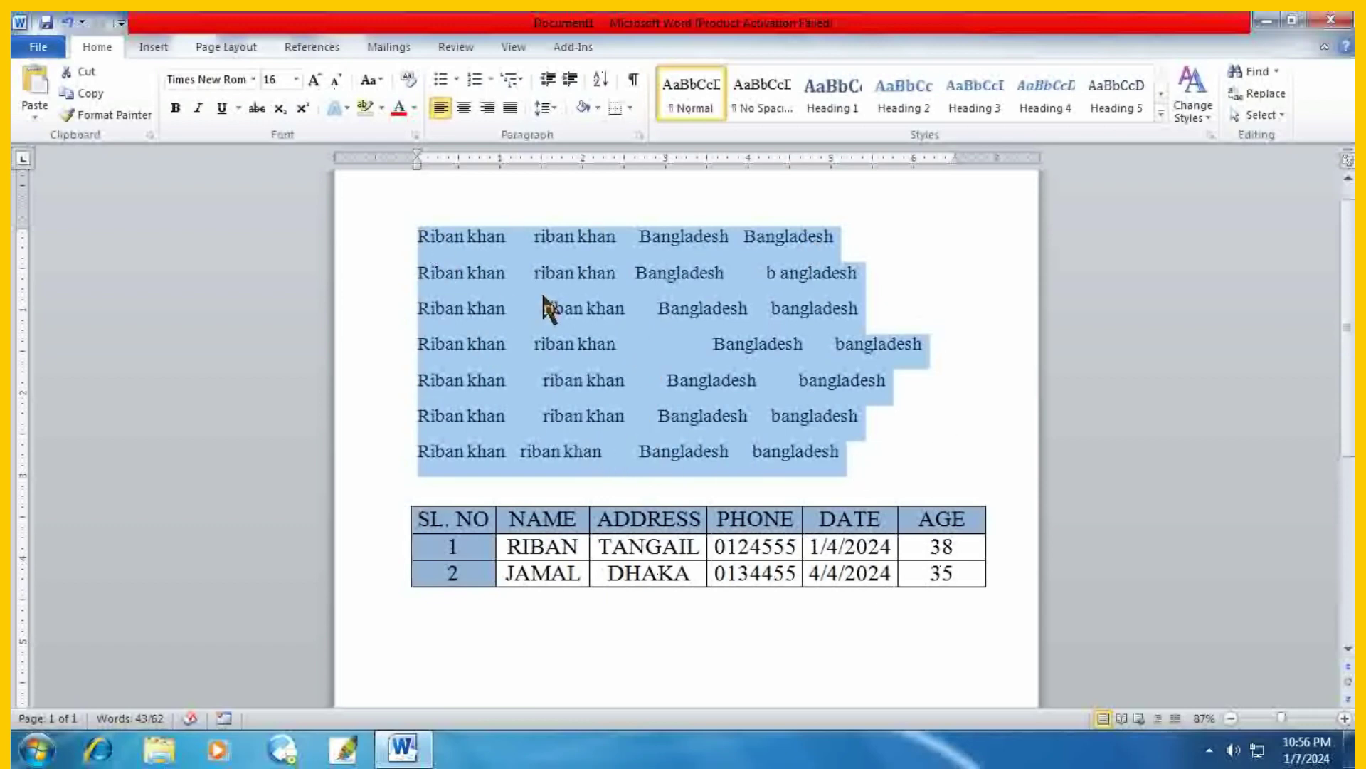
pyautogui.click(638, 341)
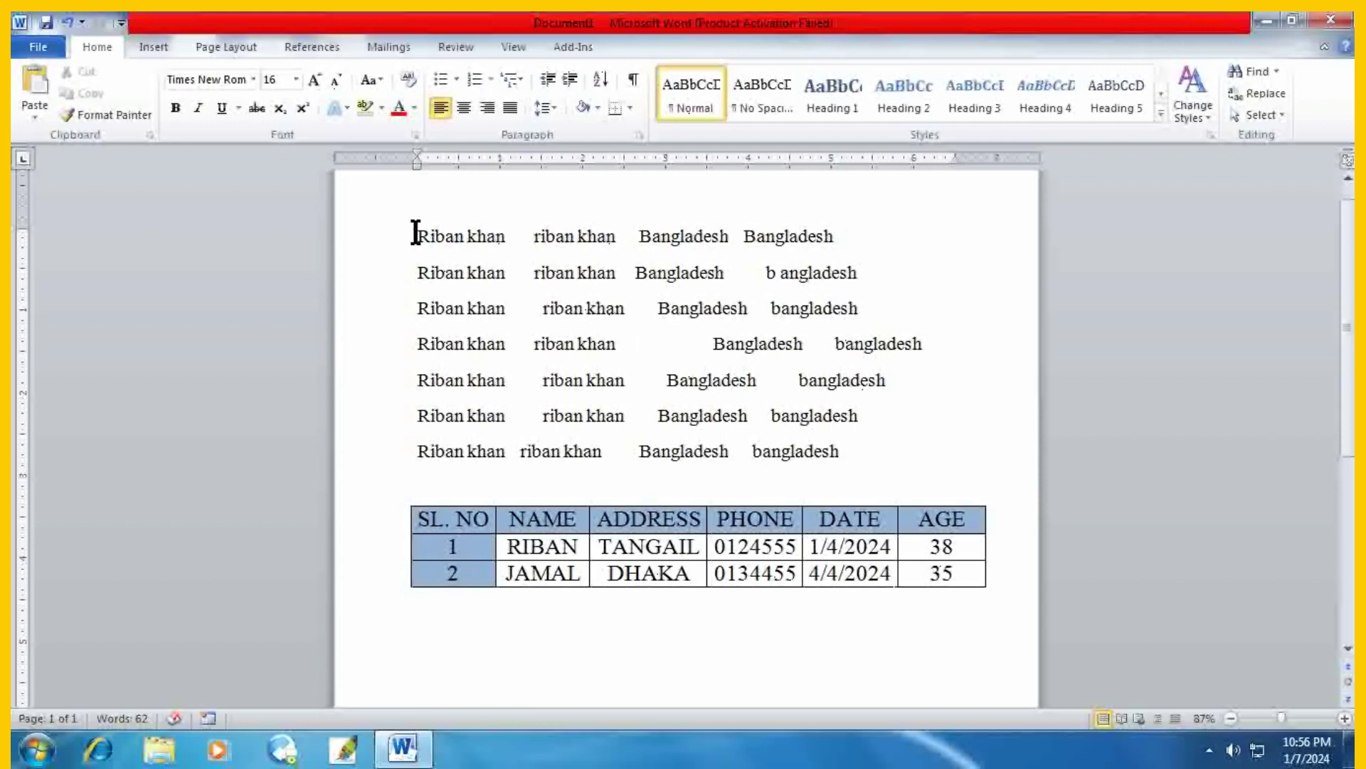
pyautogui.moveTo(415, 228); pyautogui.dragTo(852, 451)
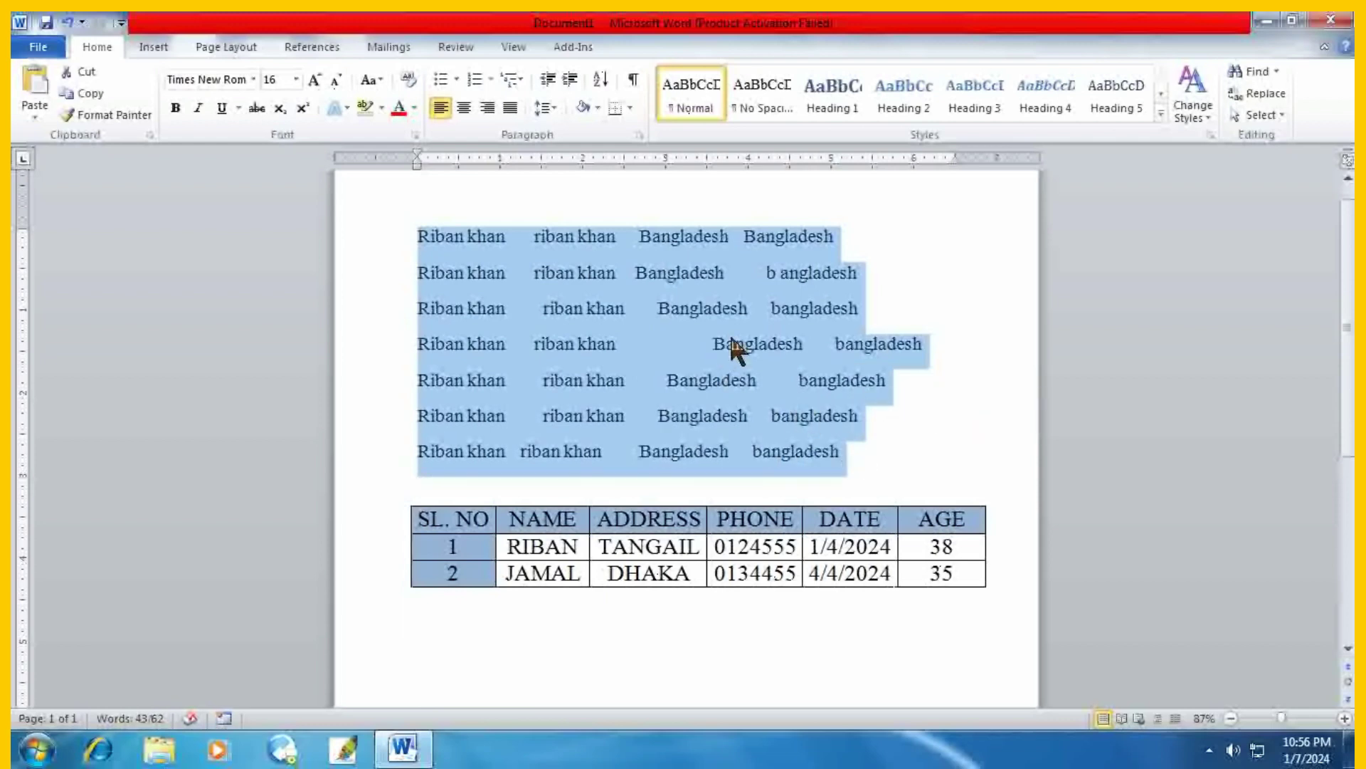
pyautogui.click(451, 261)
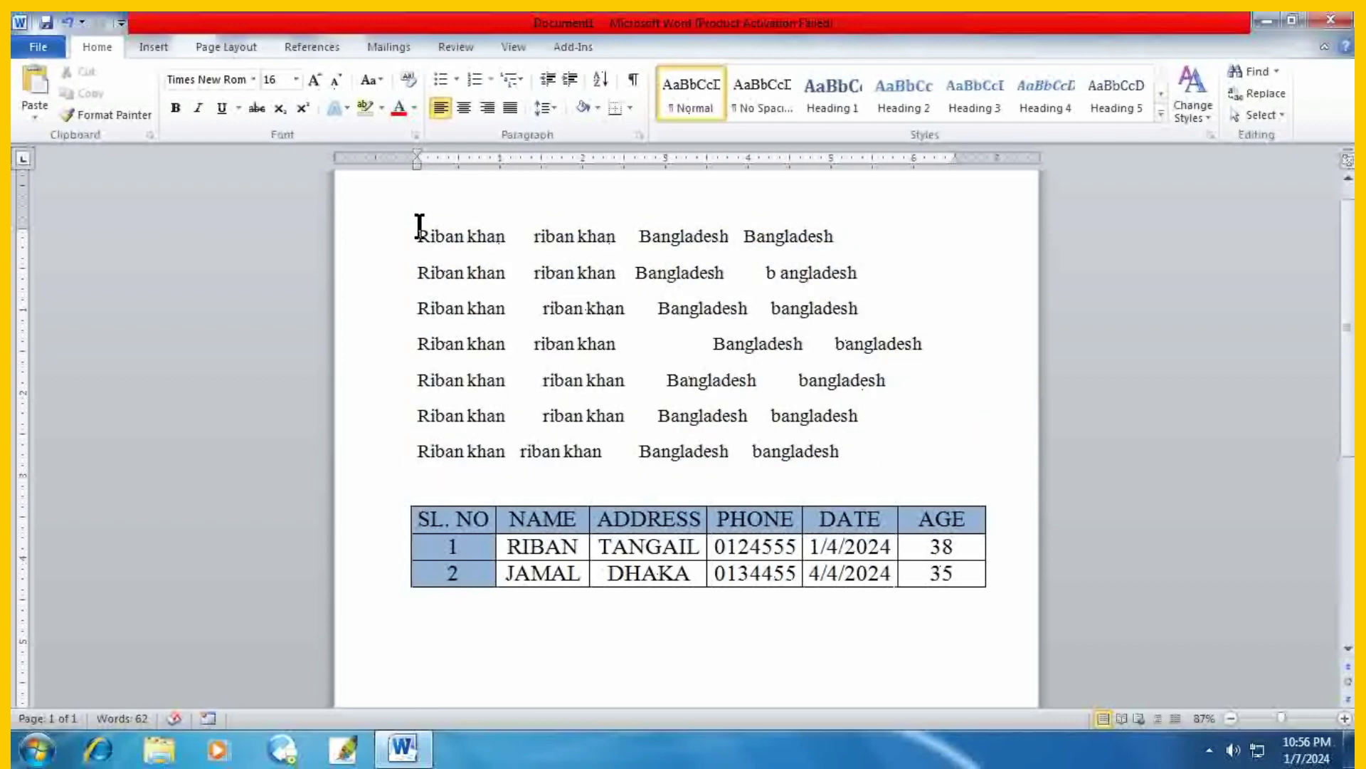
pyautogui.moveTo(418, 227); pyautogui.dragTo(845, 458)
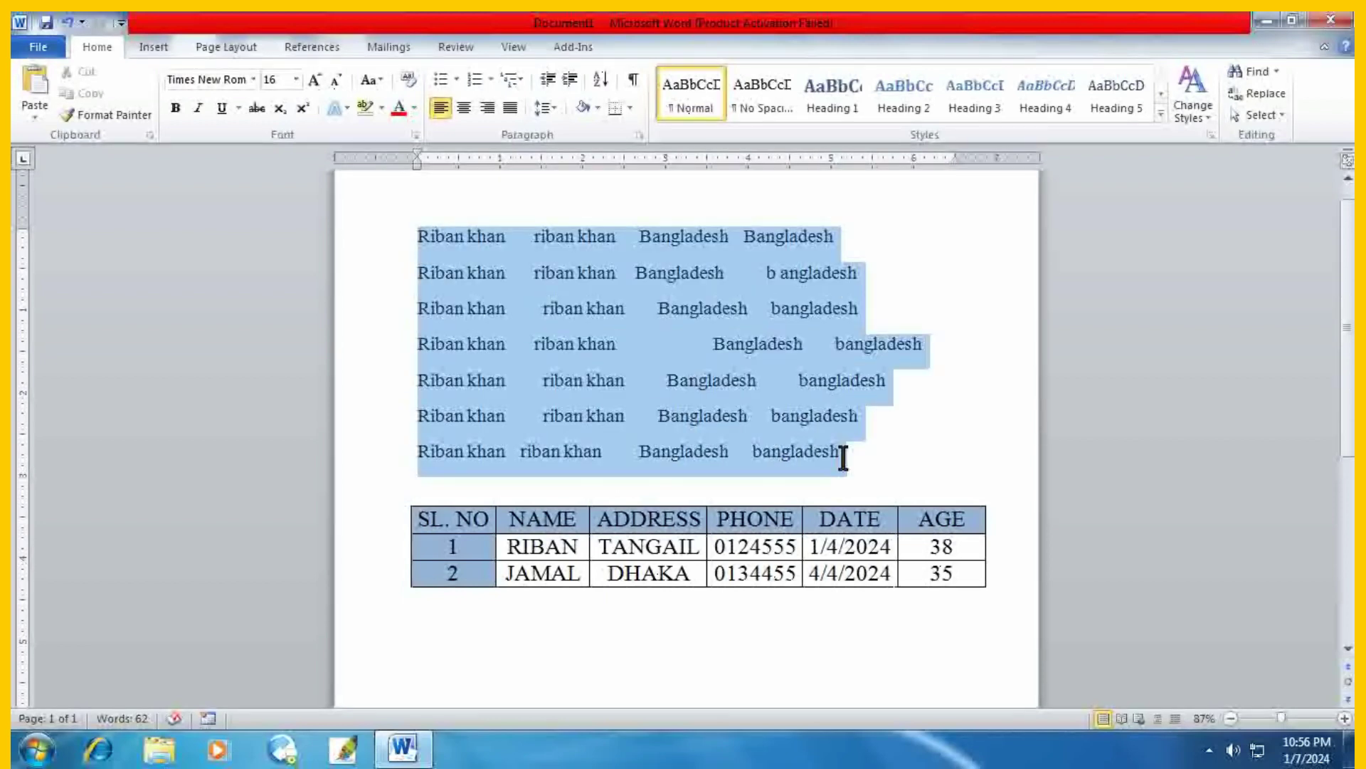
pyautogui.click(596, 384)
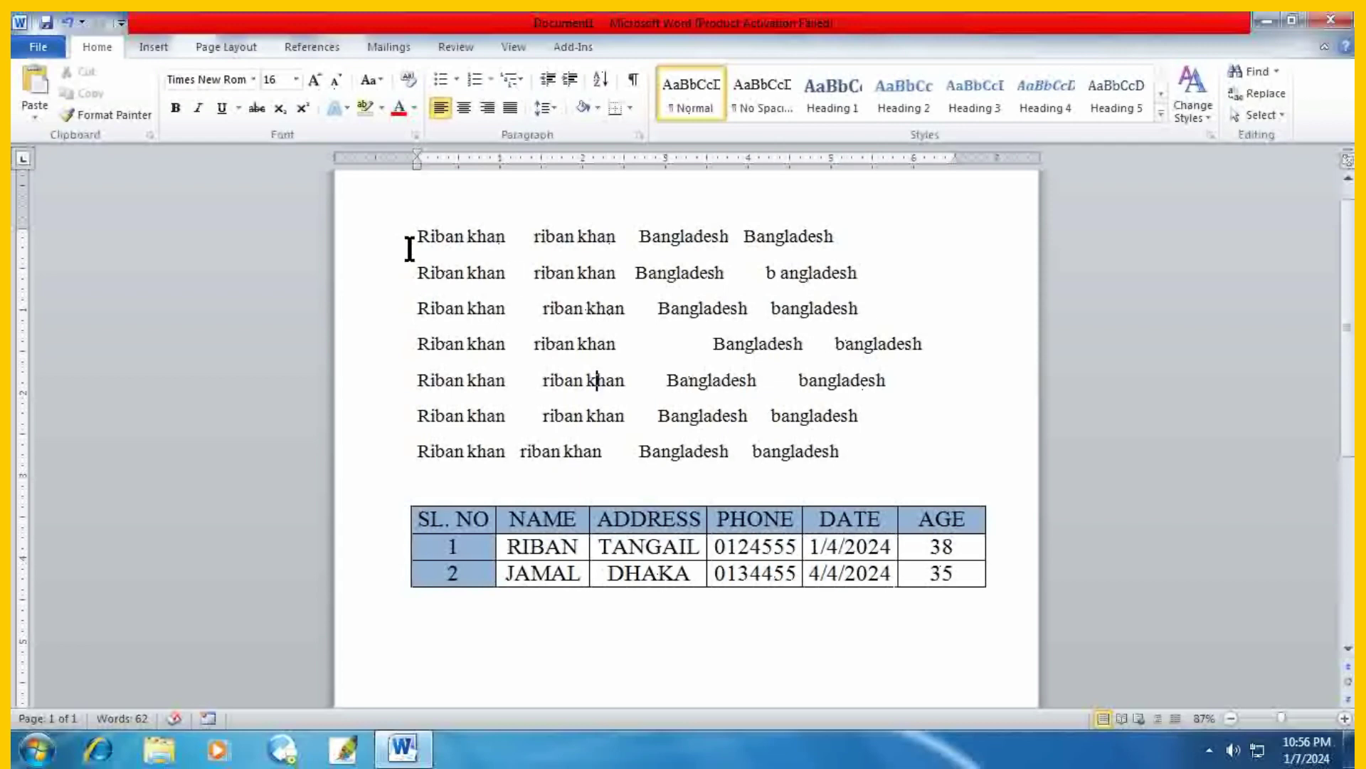
# Select all seven unevenly spaced text lines above the table.
pyautogui.moveTo(847, 450); pyautogui.dragTo(403, 255)
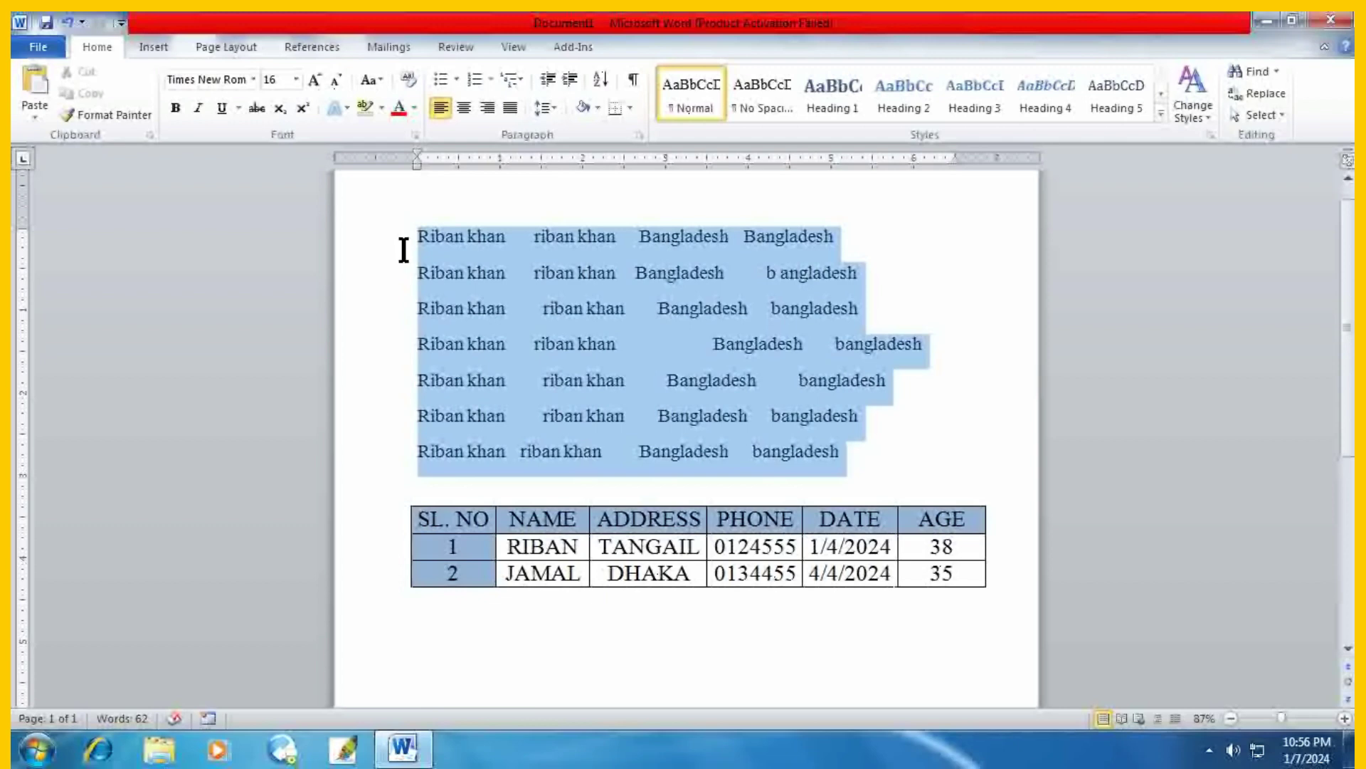
pyautogui.moveTo(403, 249); pyautogui.dragTo(413, 242)
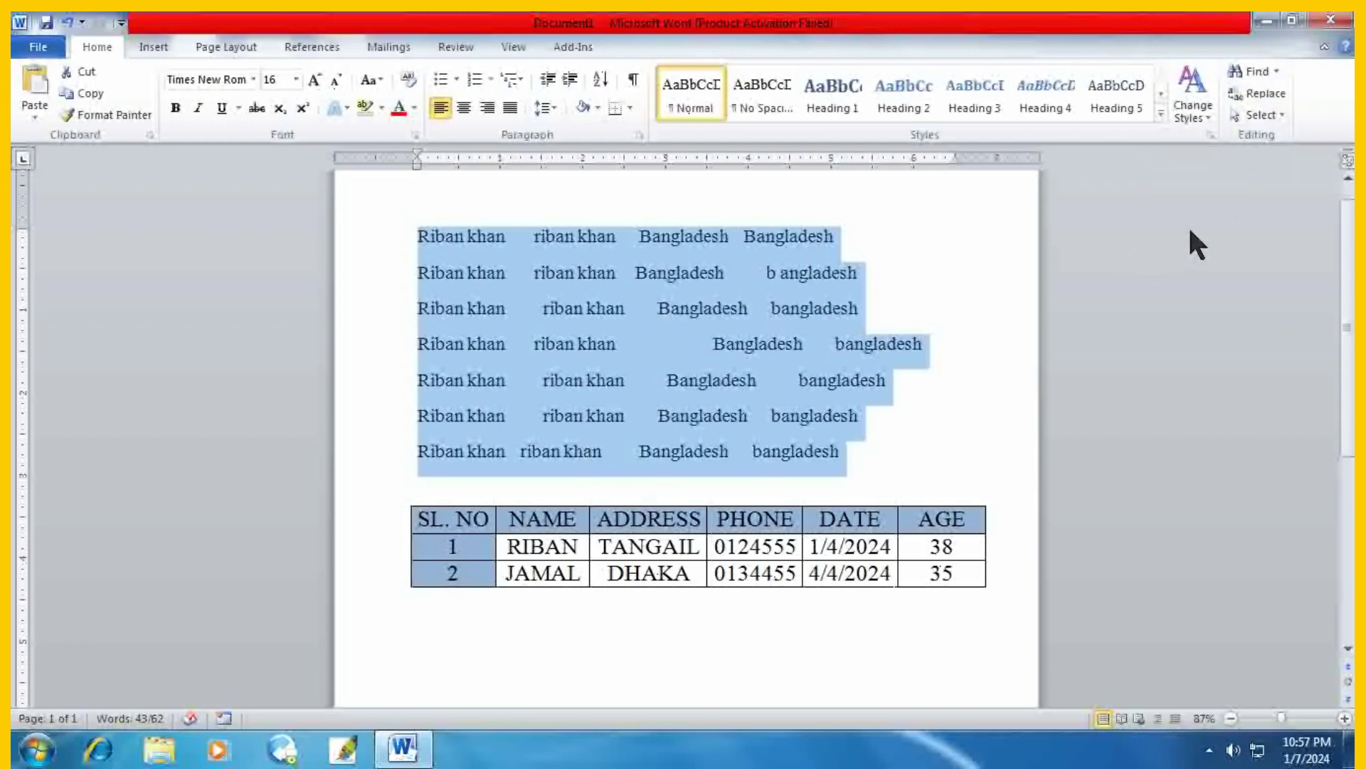
pyautogui.click(1268, 88)
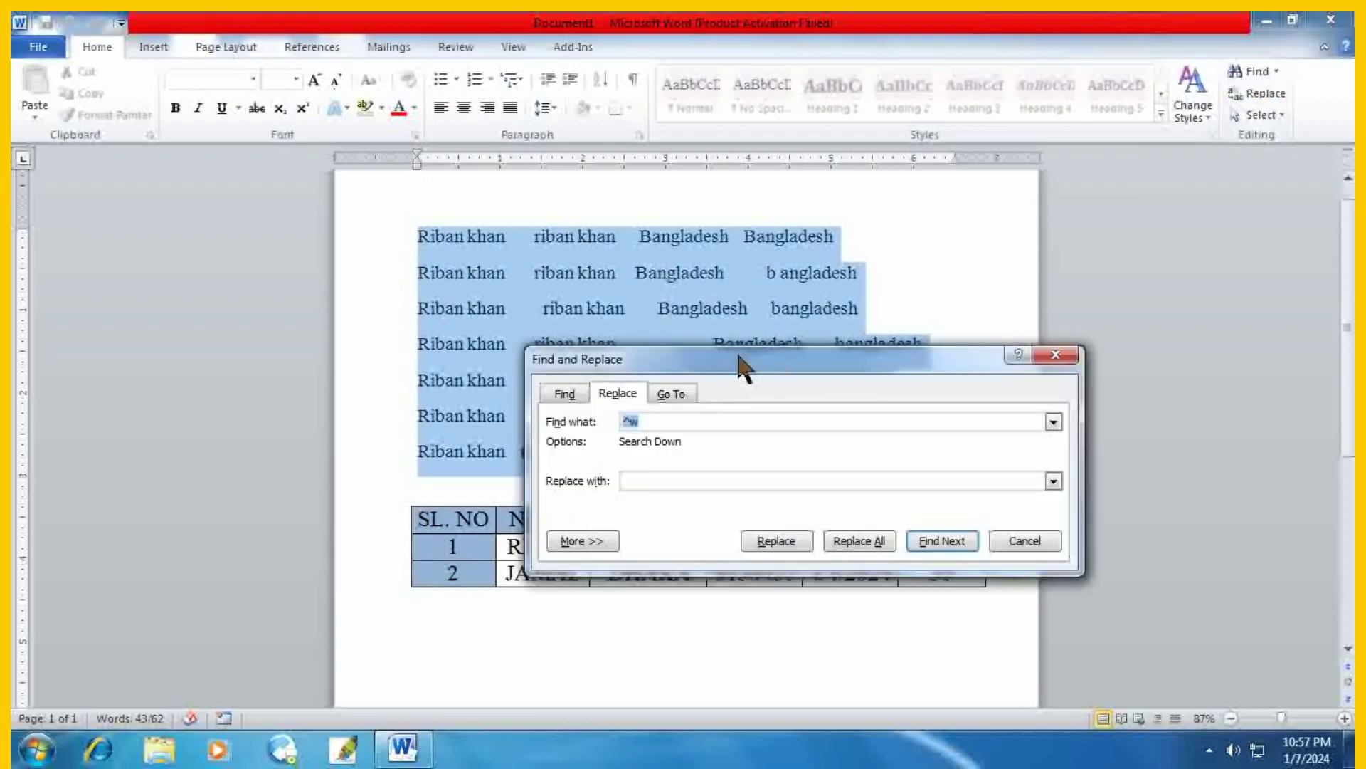
pyautogui.moveTo(720, 358); pyautogui.dragTo(525, 249)
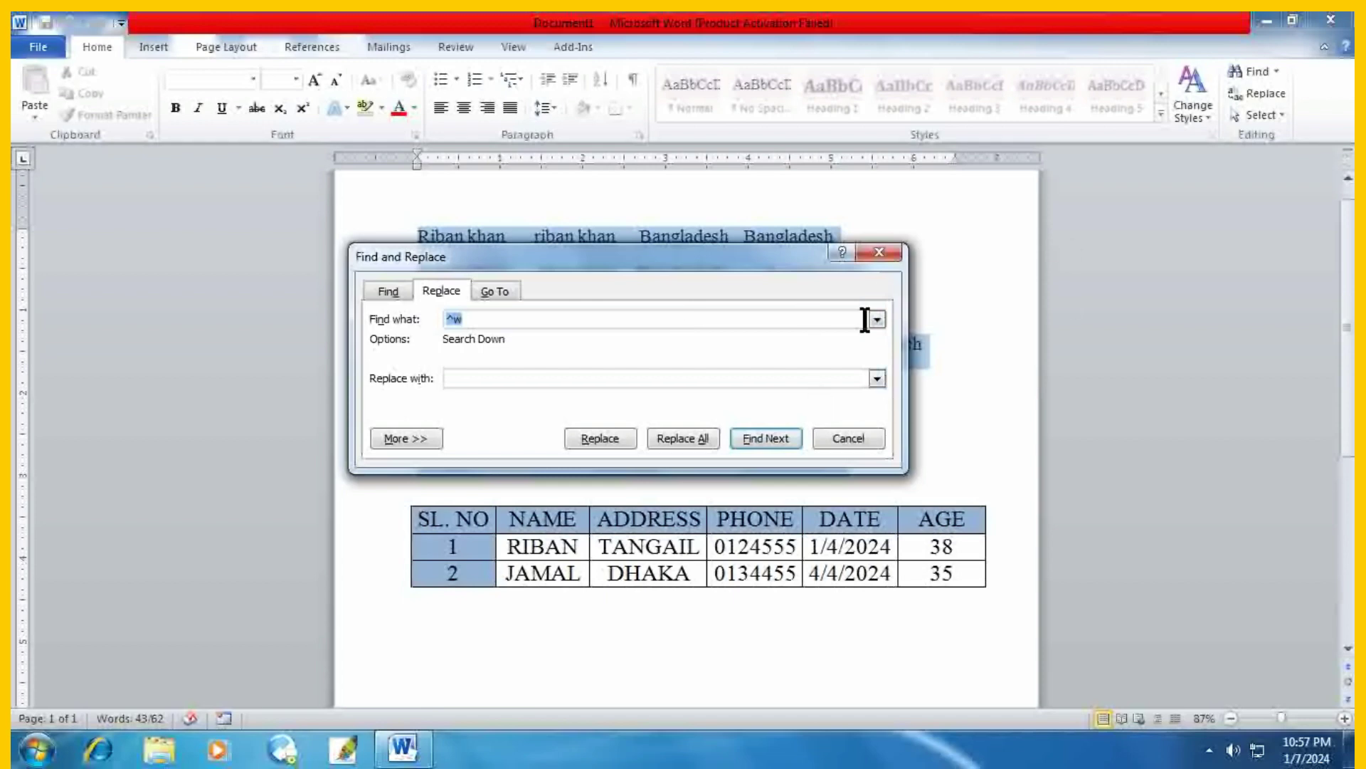
pyautogui.click(880, 254)
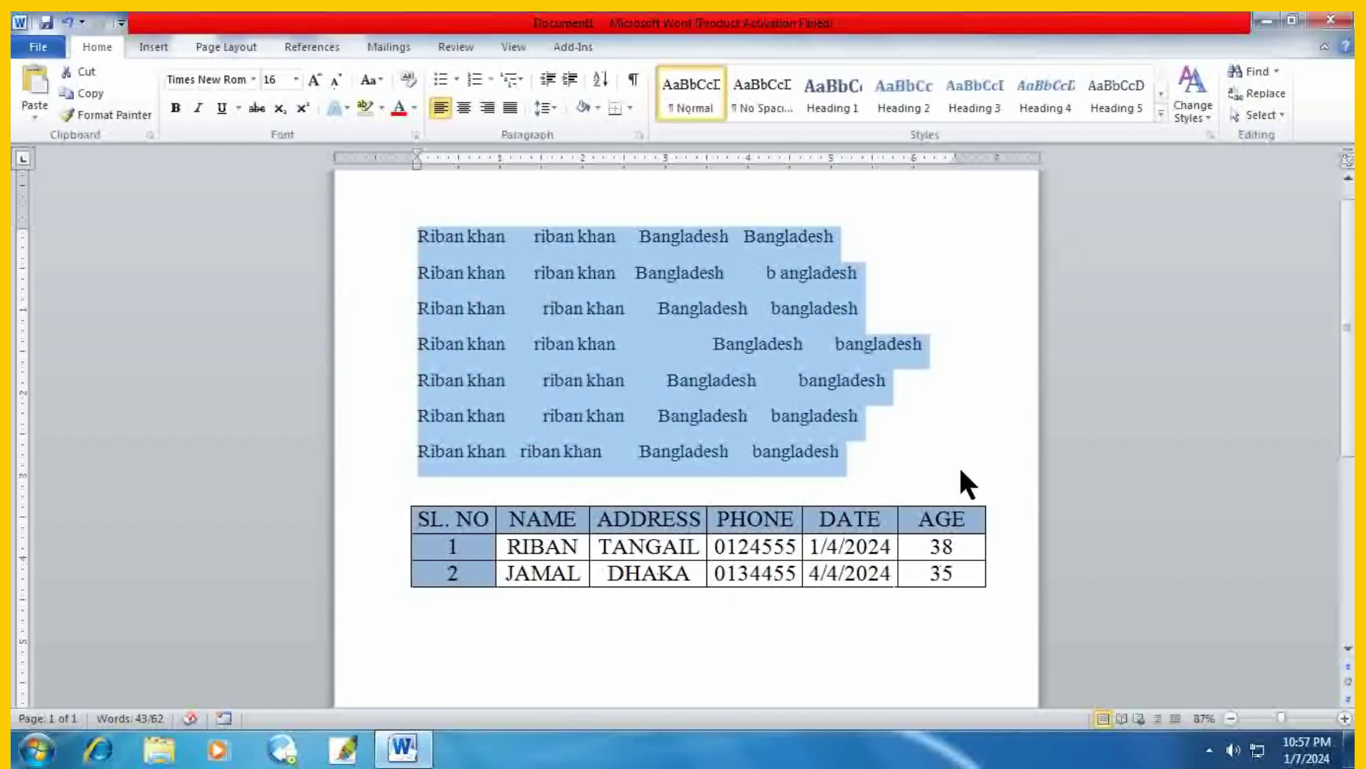
# Open Find and Replace for the selected lines and set the search text to the white-space code ^w.
pyautogui.hotkey('ctrl', 'h')
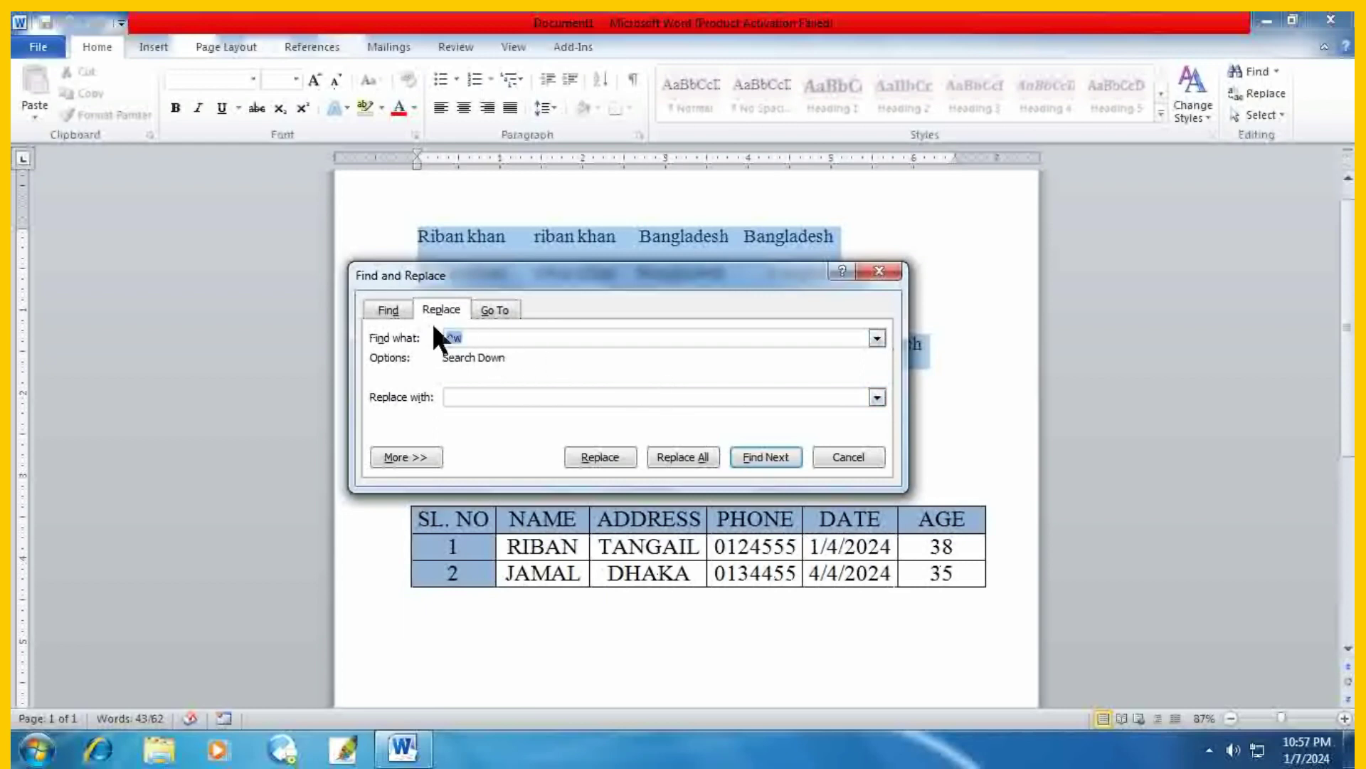
pyautogui.press('BackSpace')
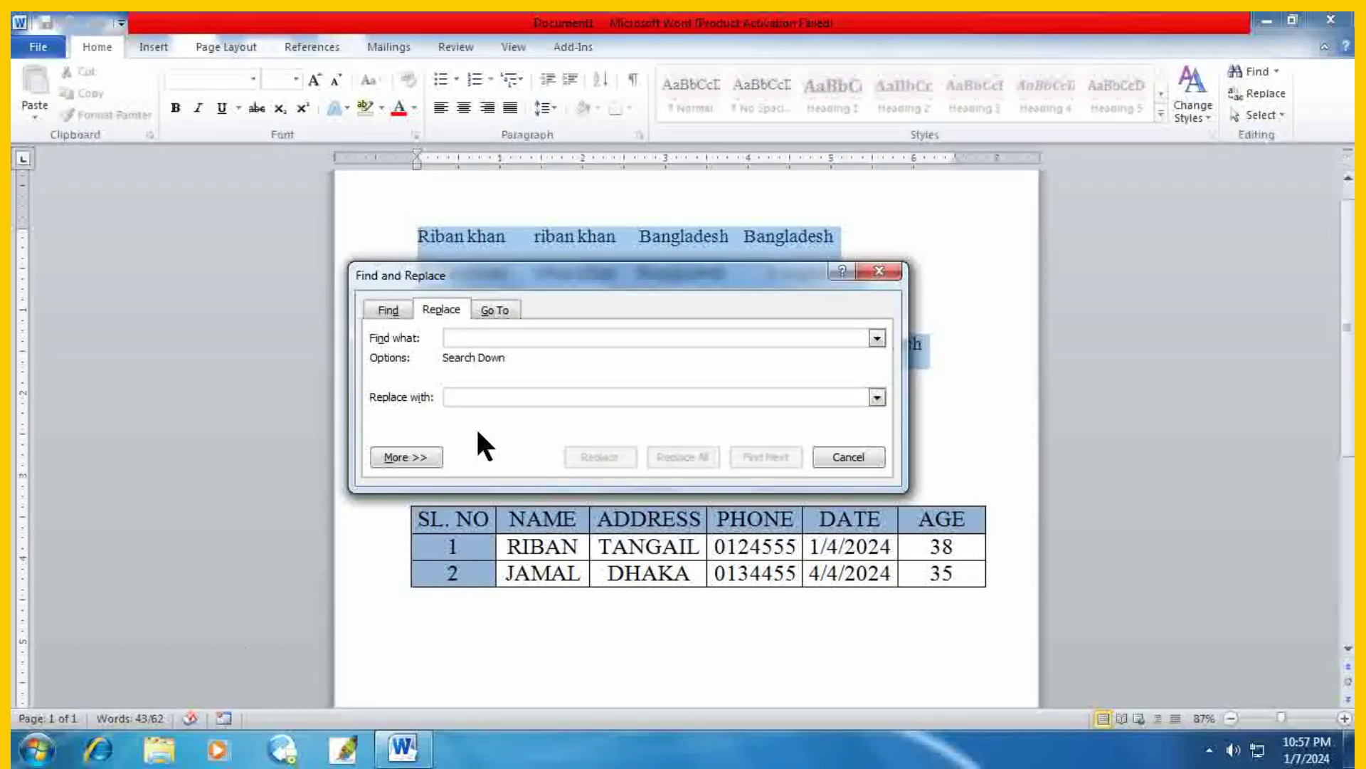
pyautogui.write('^W')
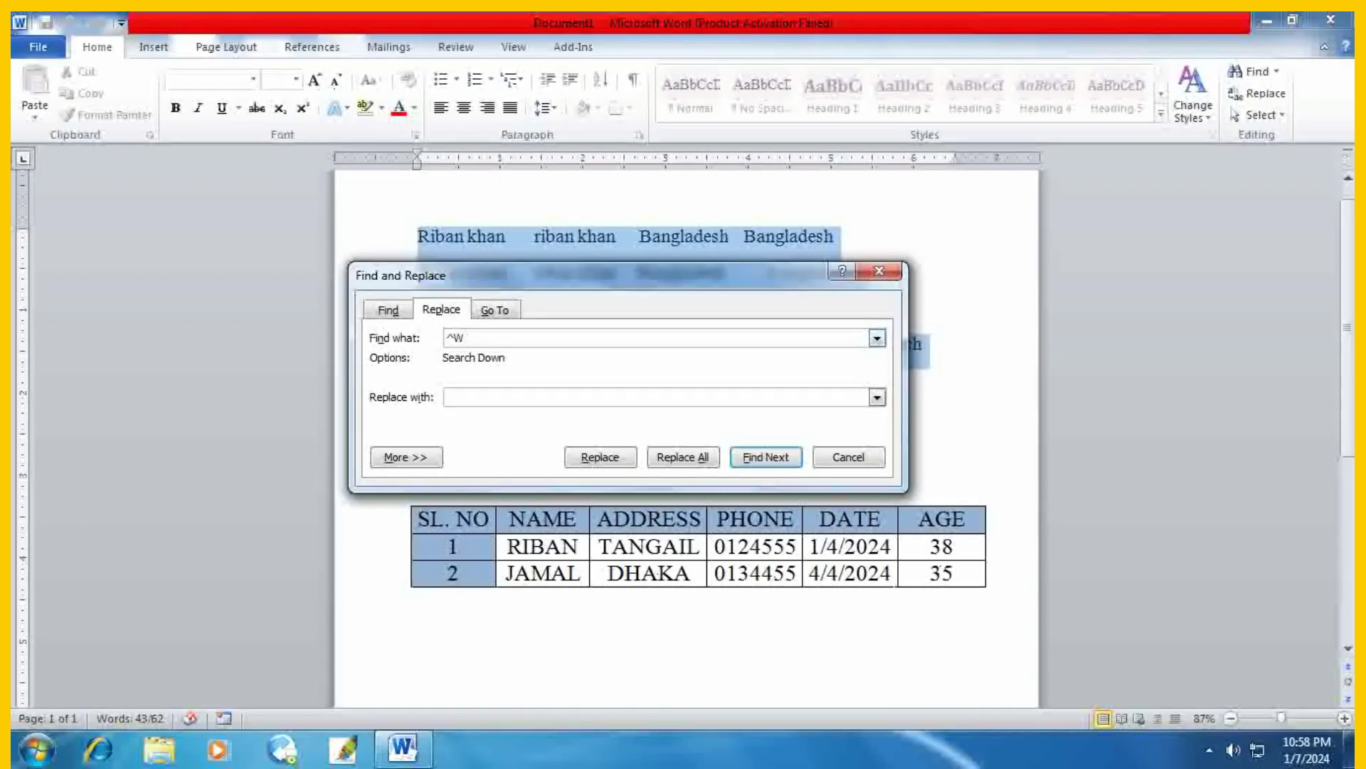
pyautogui.press('BackSpace')
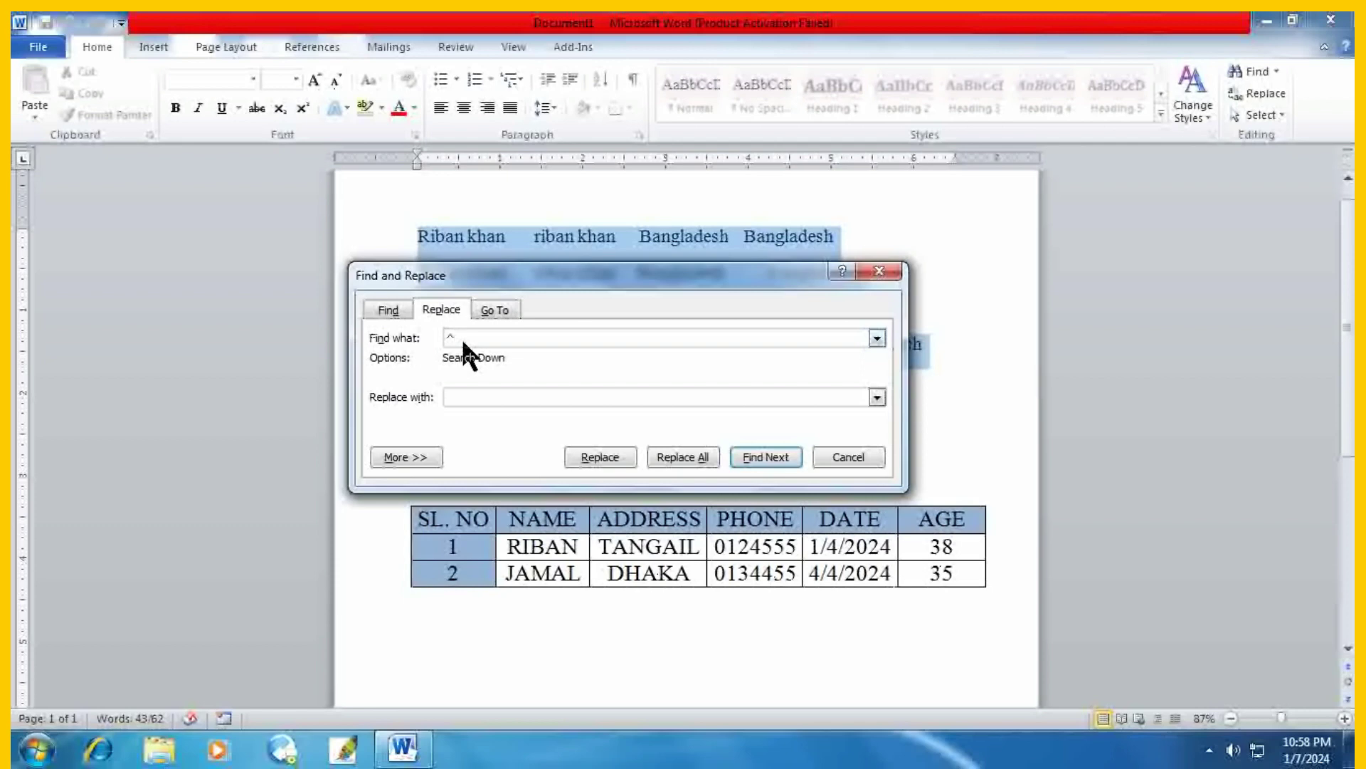
pyautogui.write('w')
# Replace every white-space match with a single space in the selection and the rest of the document, and close Find and Replace.
pyautogui.click(452, 396)
pyautogui.click(673, 459)
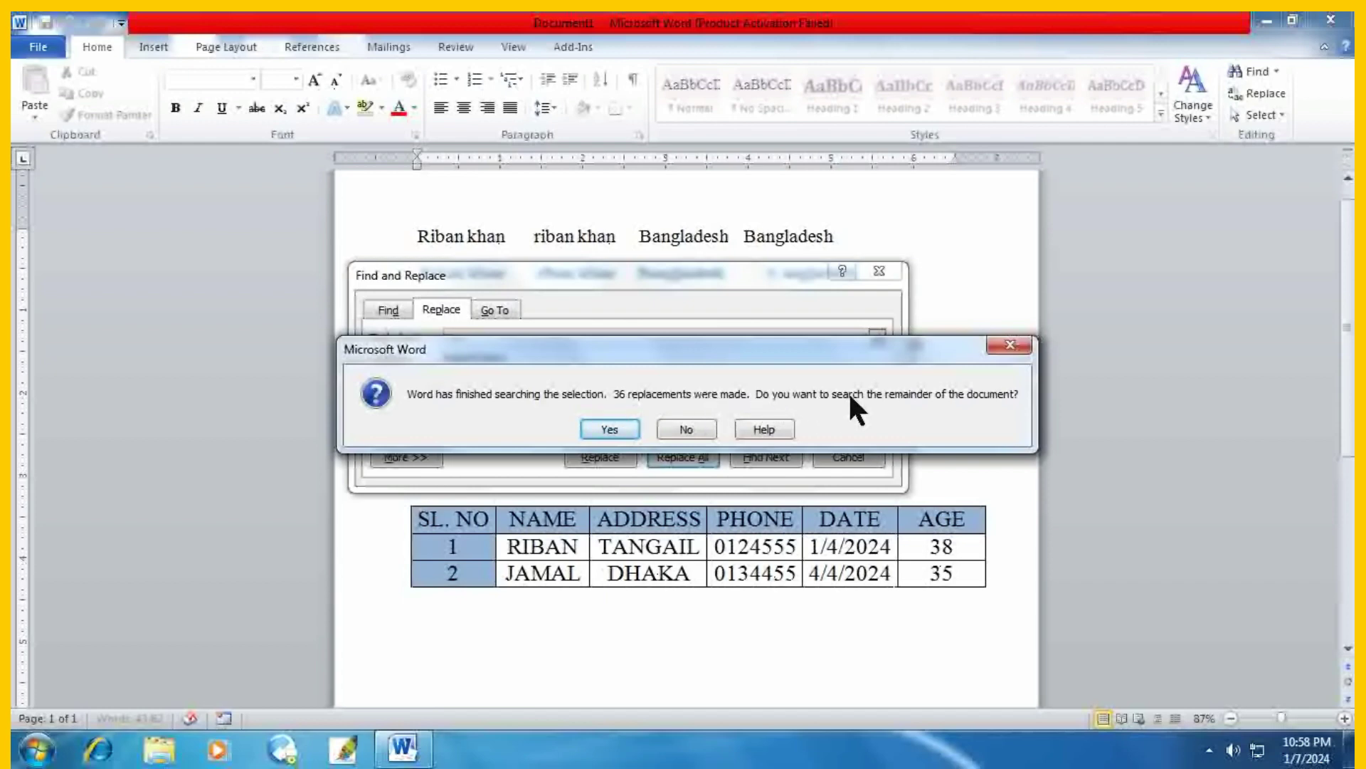
pyautogui.click(611, 430)
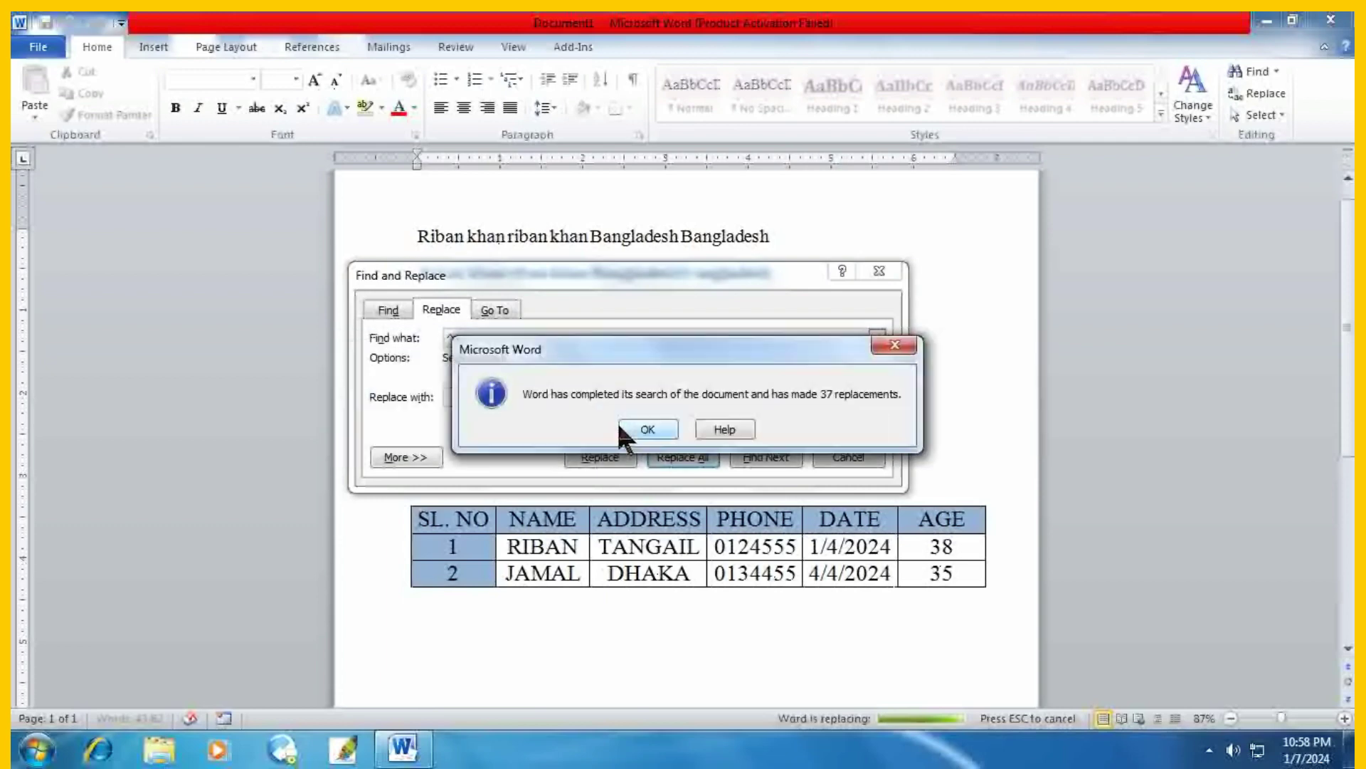
pyautogui.click(644, 431)
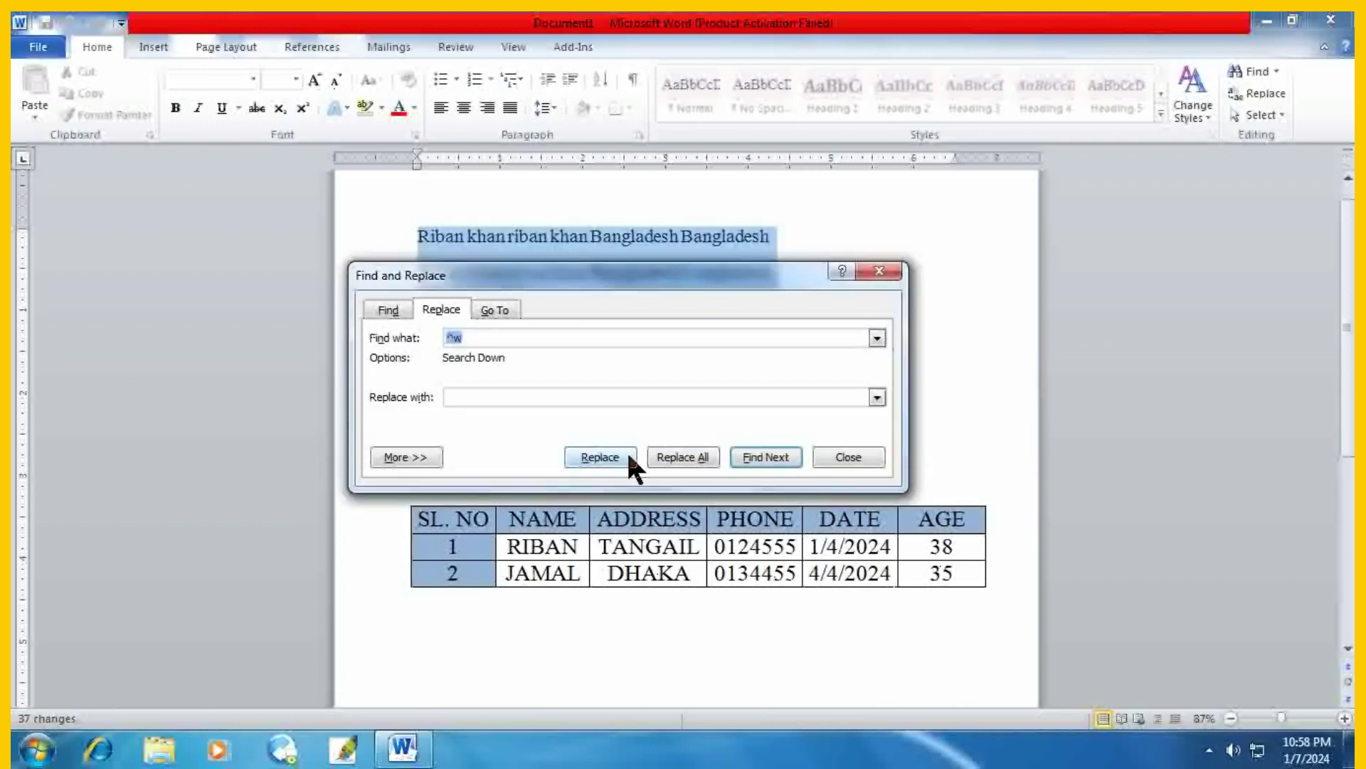
pyautogui.moveTo(807, 281); pyautogui.dragTo(674, 451)
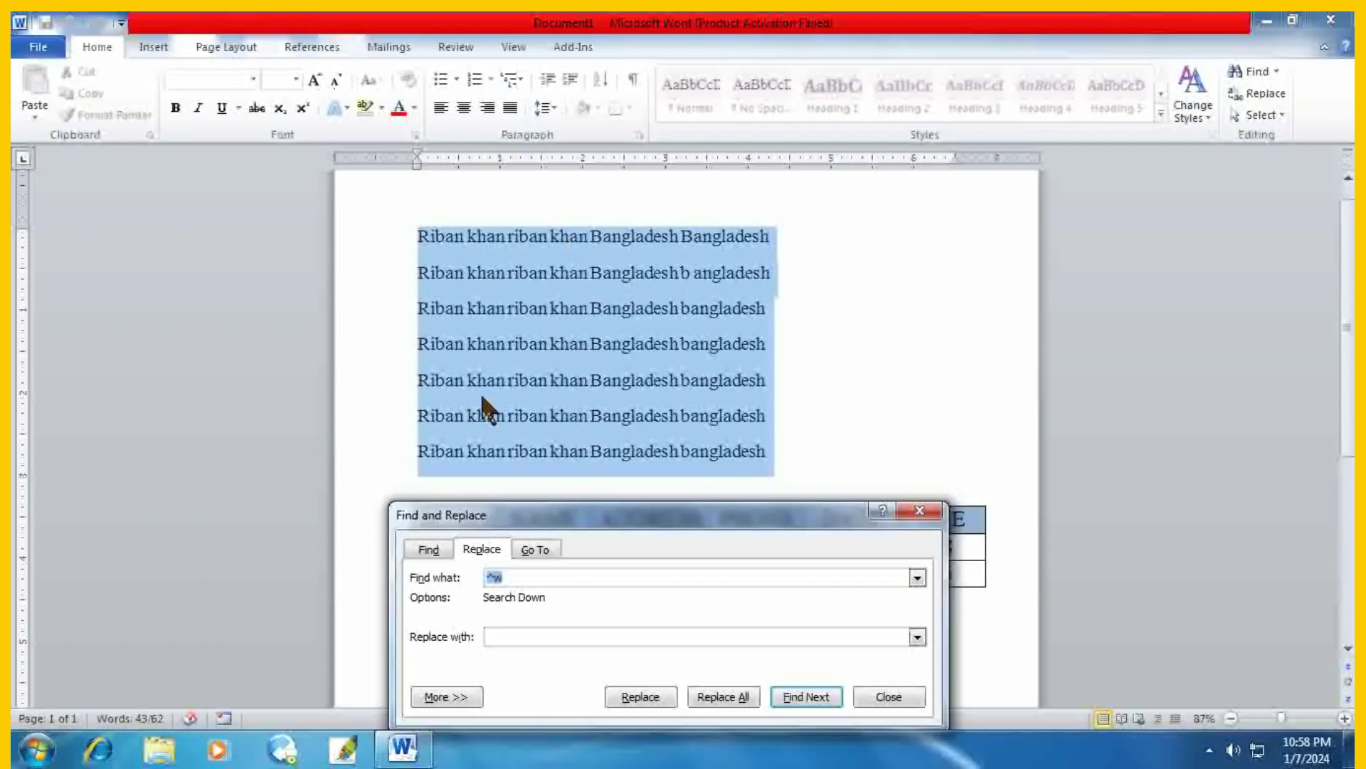
pyautogui.moveTo(786, 509); pyautogui.dragTo(1022, 288)
pyautogui.moveTo(859, 282); pyautogui.dragTo(845, 147)
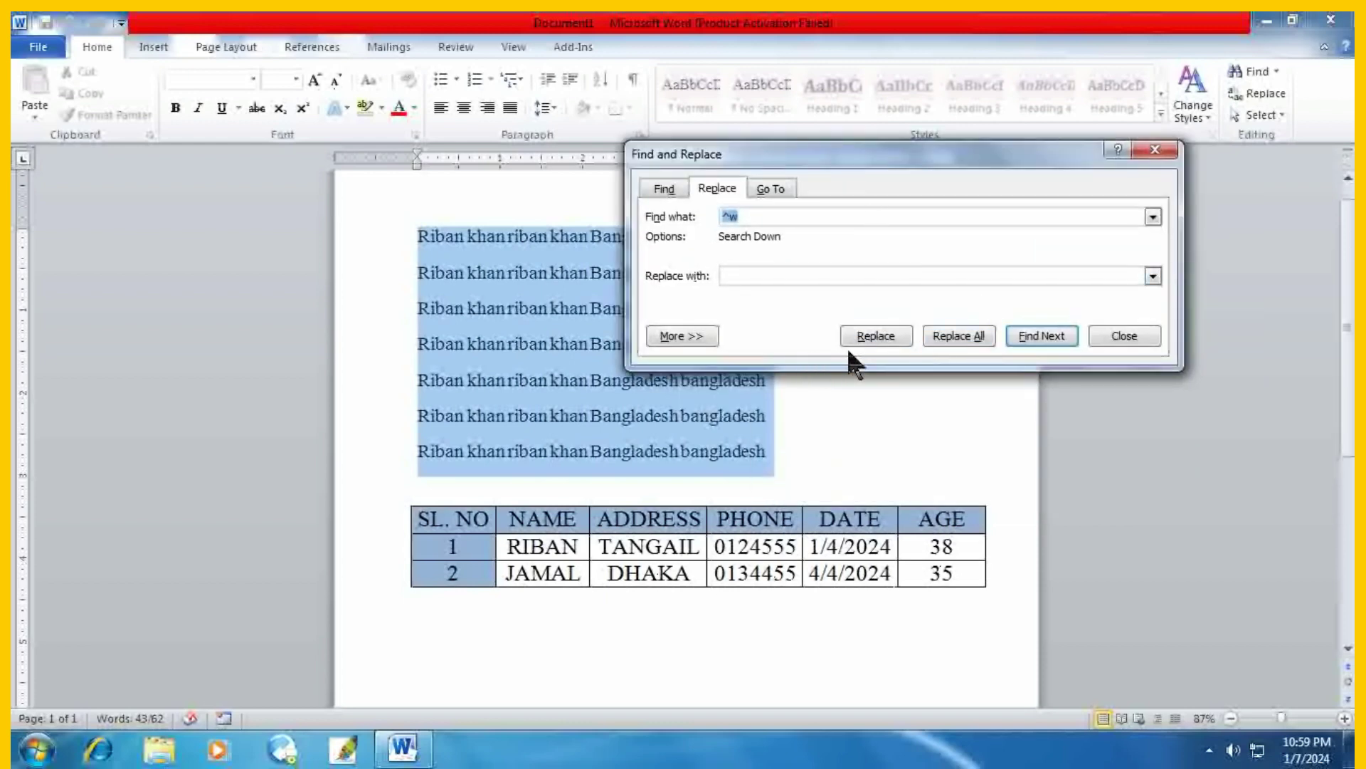
pyautogui.click(1166, 152)
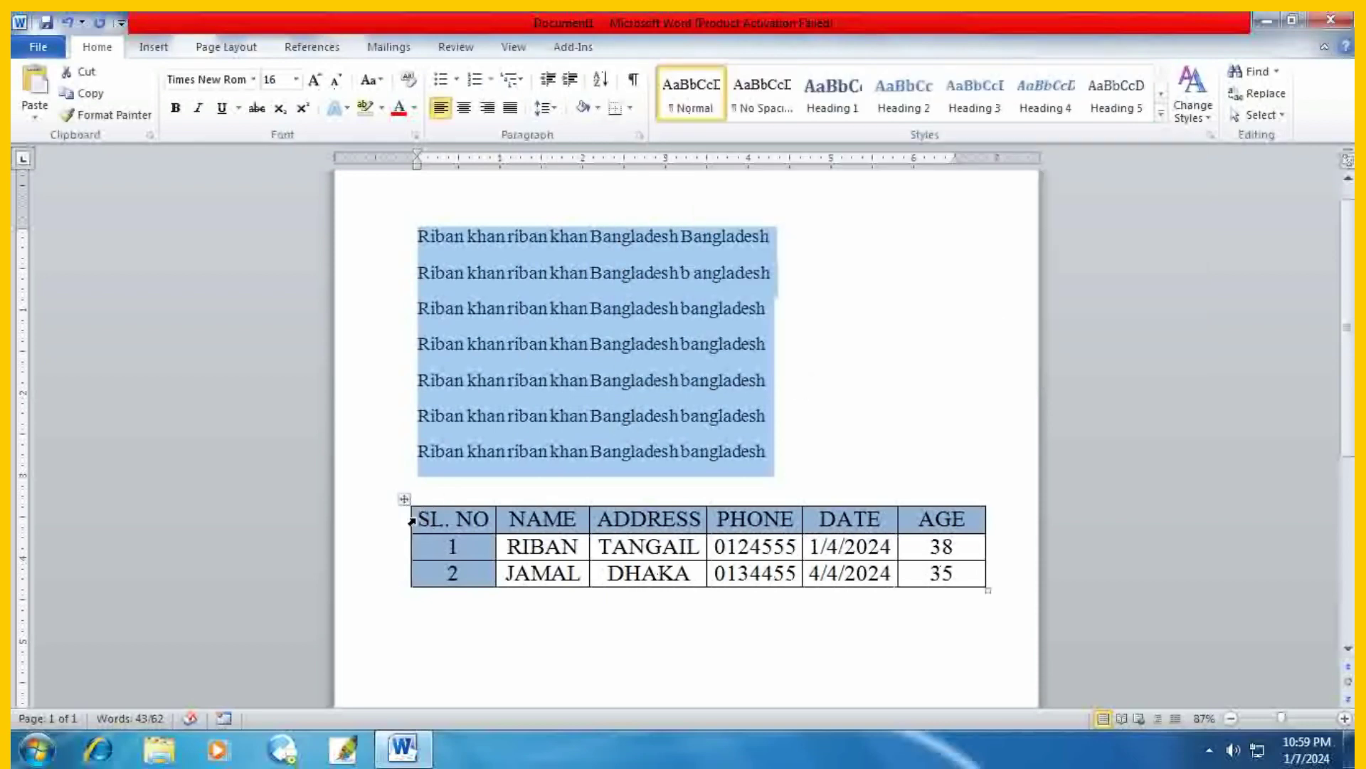
# Convert the table below the text lines to text separated by paragraph marks.
pyautogui.moveTo(422, 521); pyautogui.dragTo(937, 575)
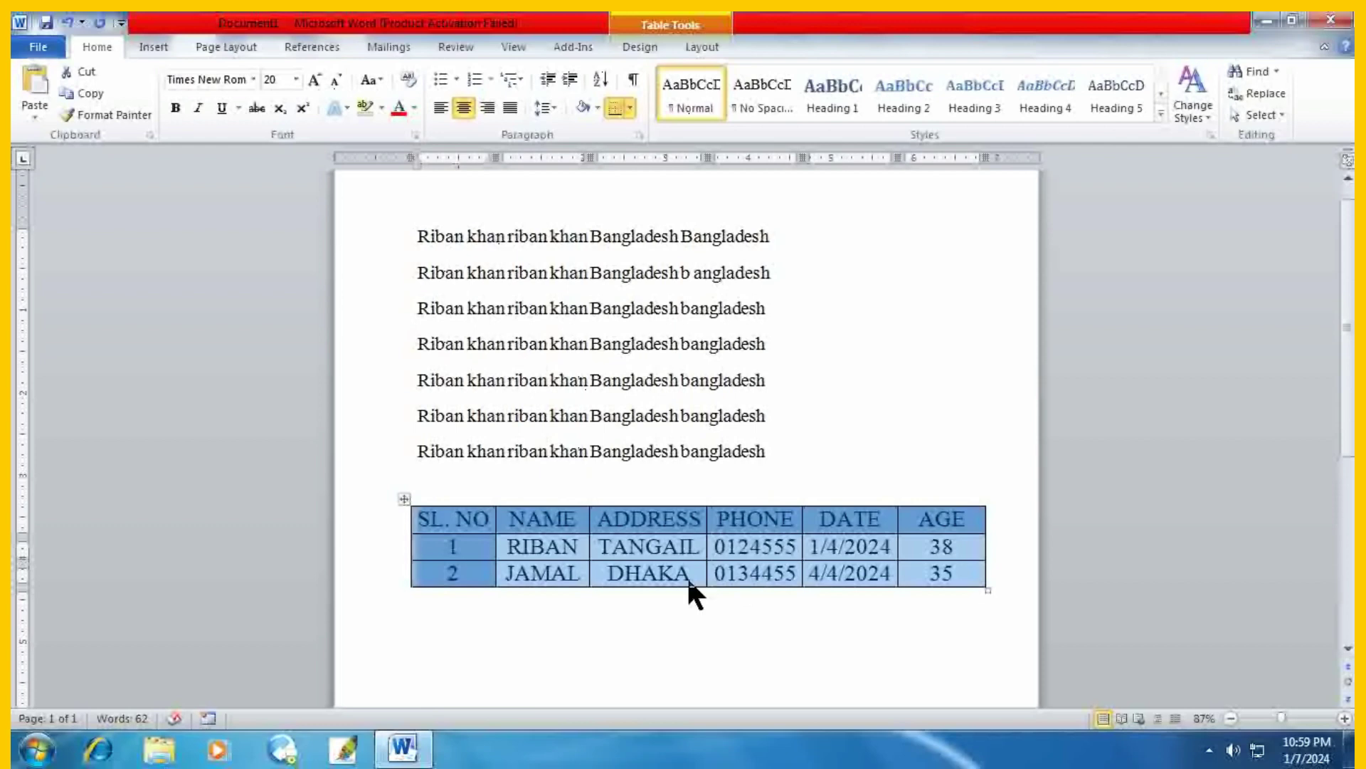
pyautogui.click(662, 548)
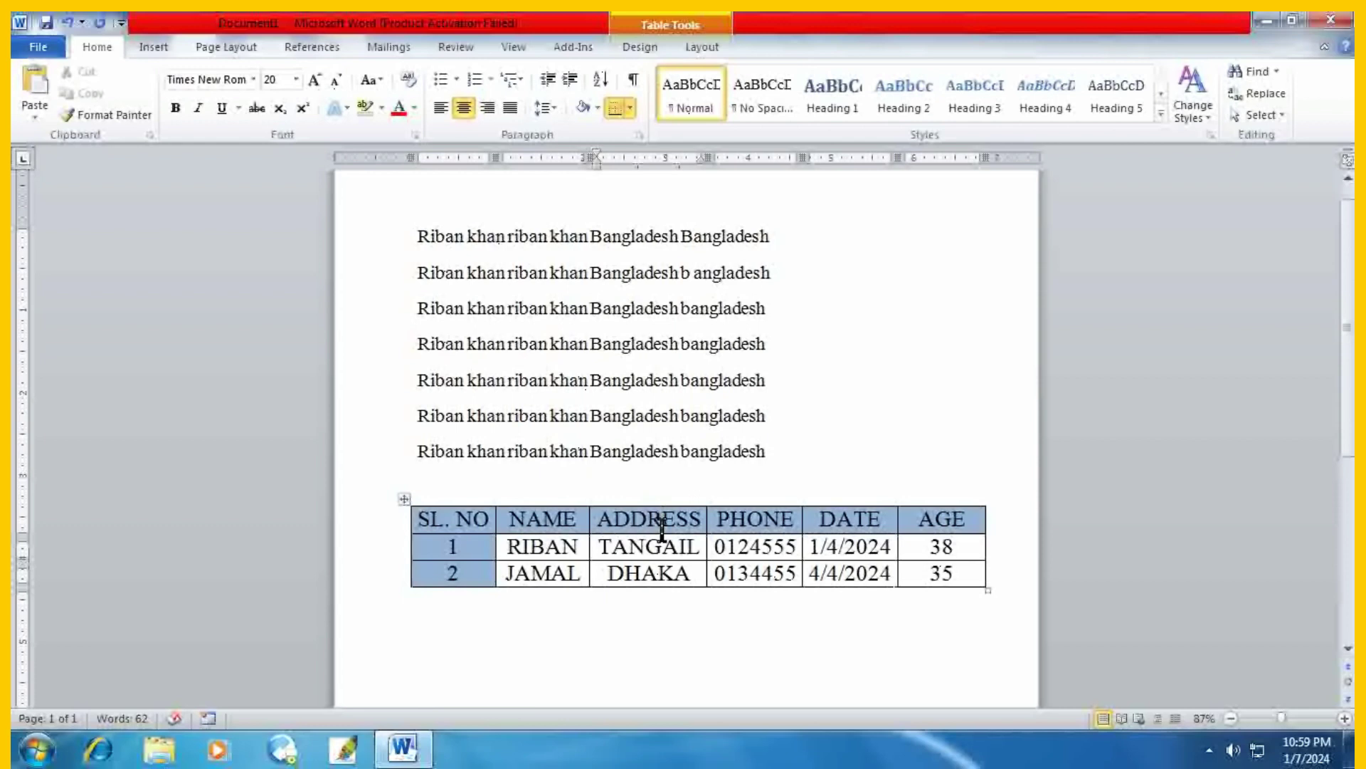
pyautogui.click(152, 48)
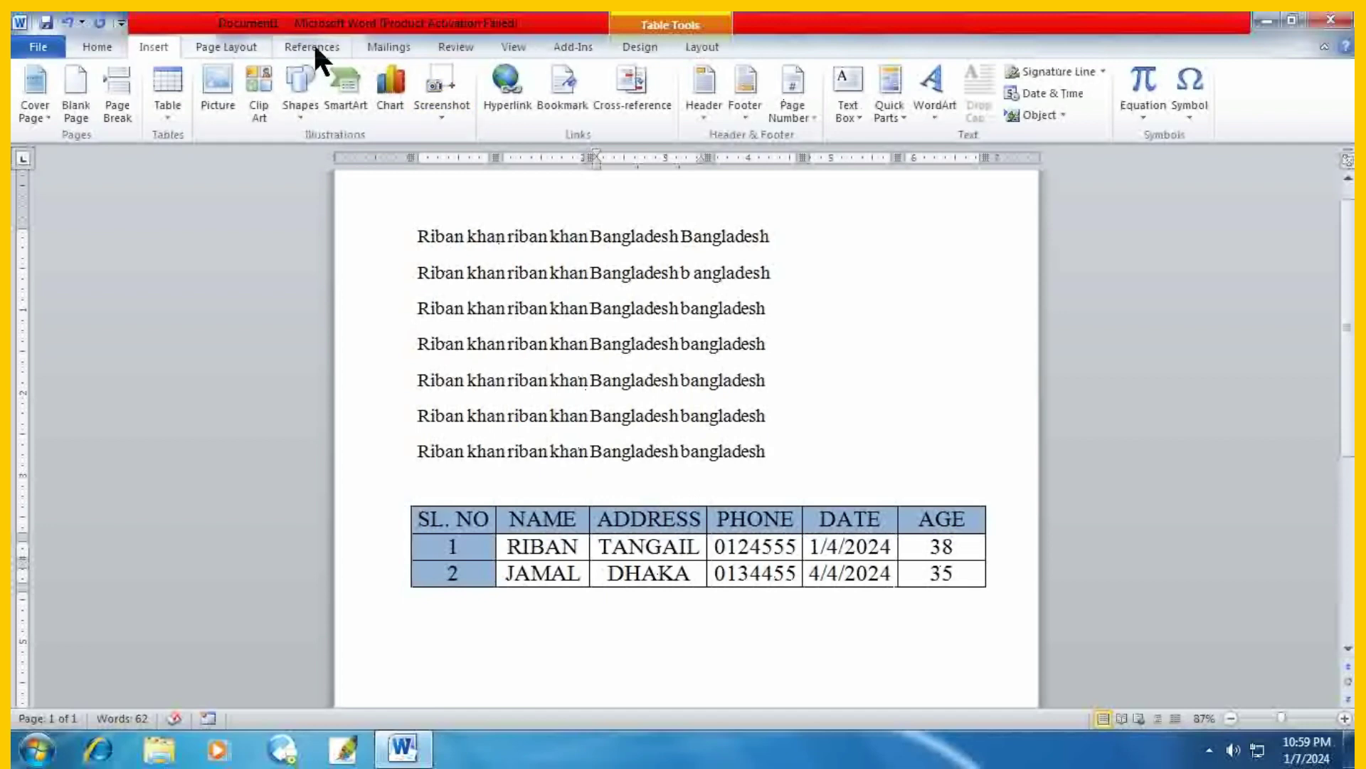
pyautogui.click(705, 50)
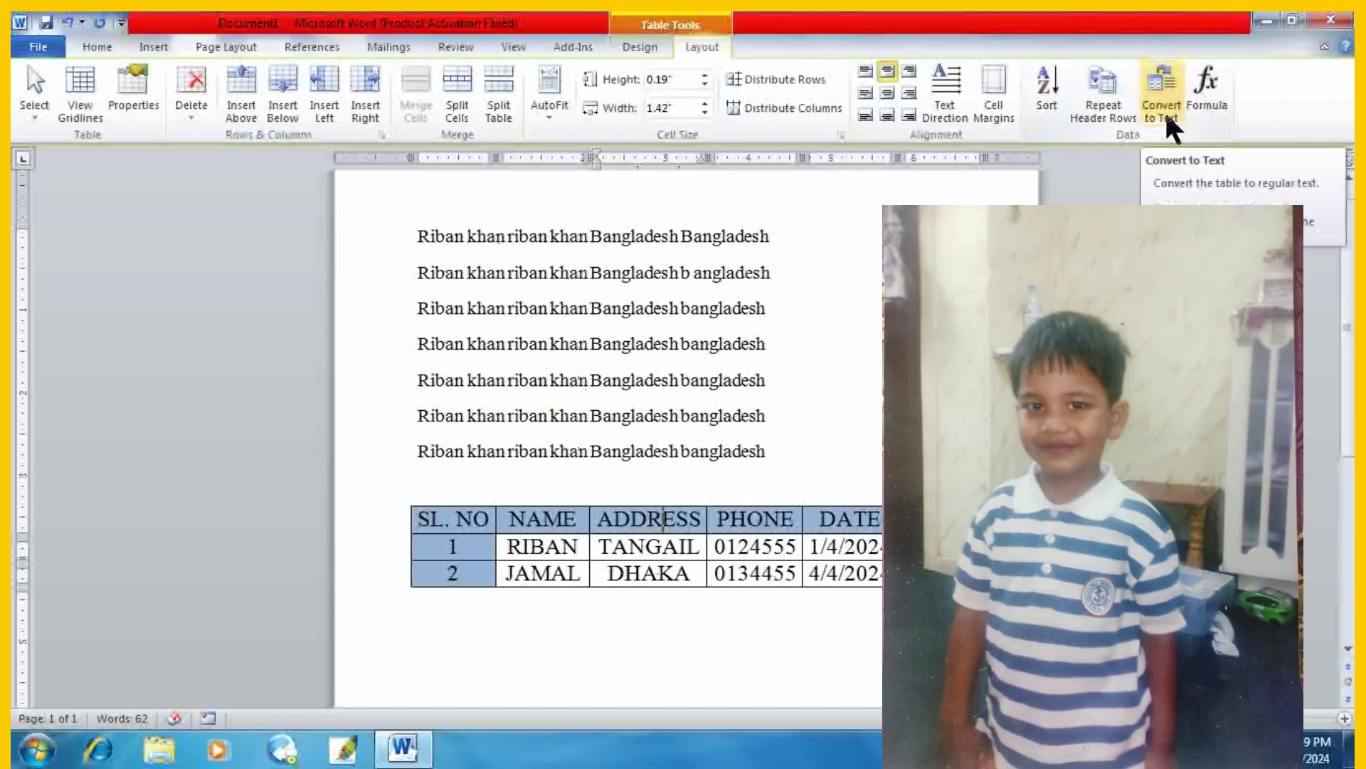
pyautogui.click(1170, 128)
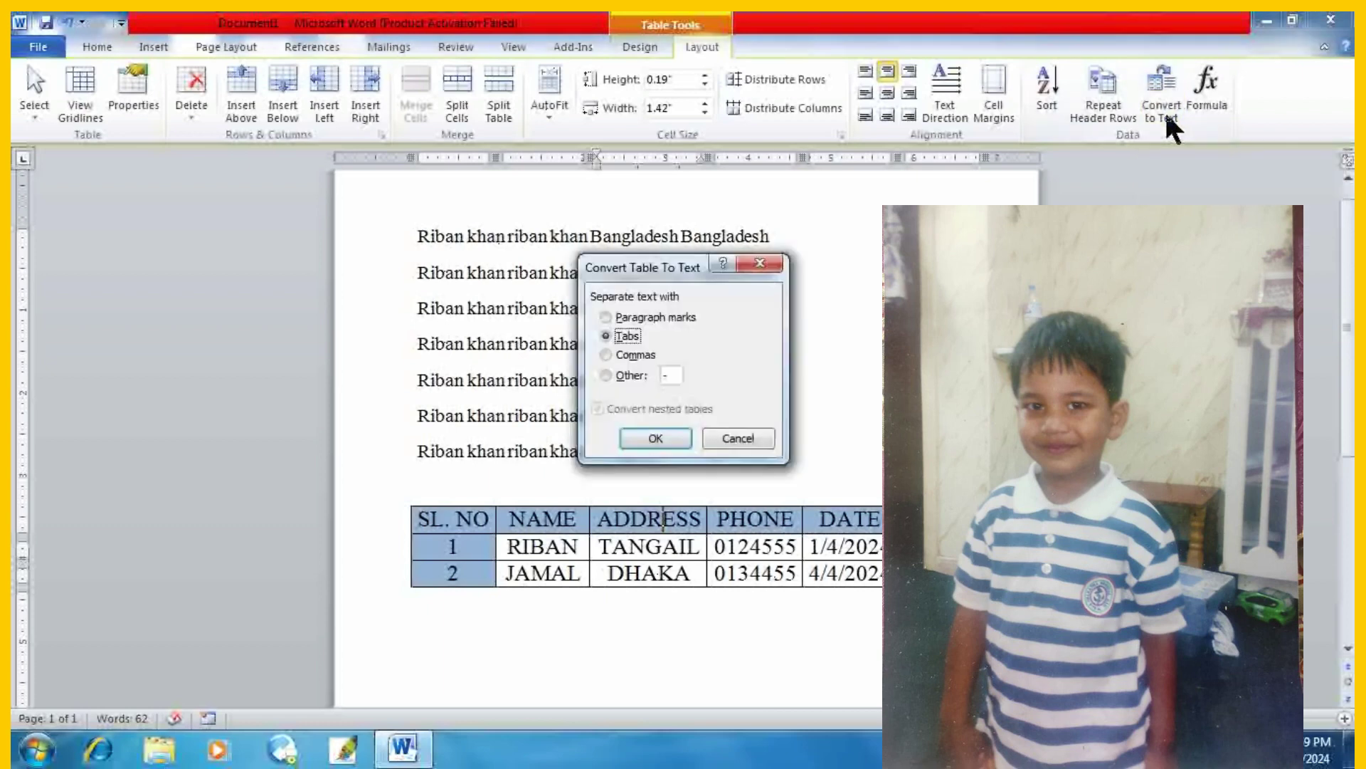
pyautogui.moveTo(664, 271); pyautogui.dragTo(908, 219)
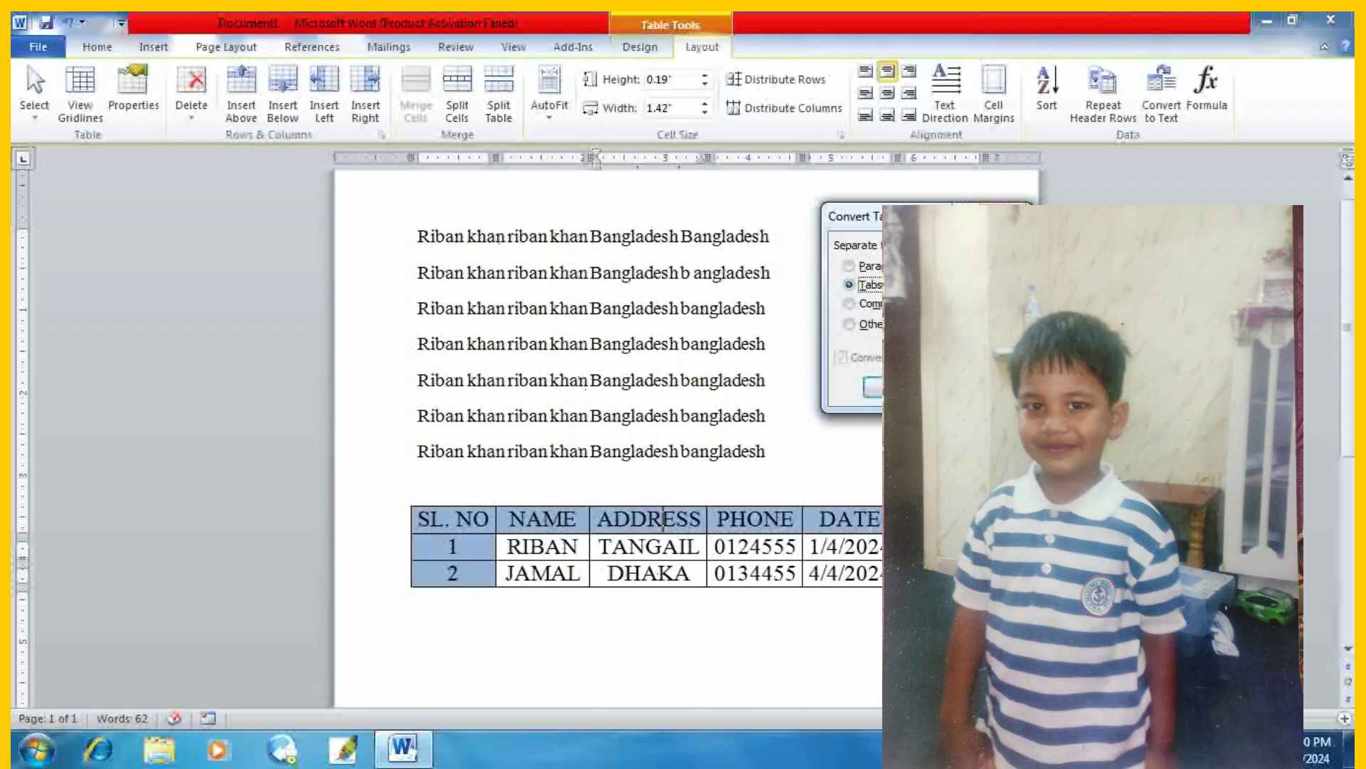
pyautogui.click(898, 387)
pyautogui.click(867, 286)
pyautogui.click(851, 266)
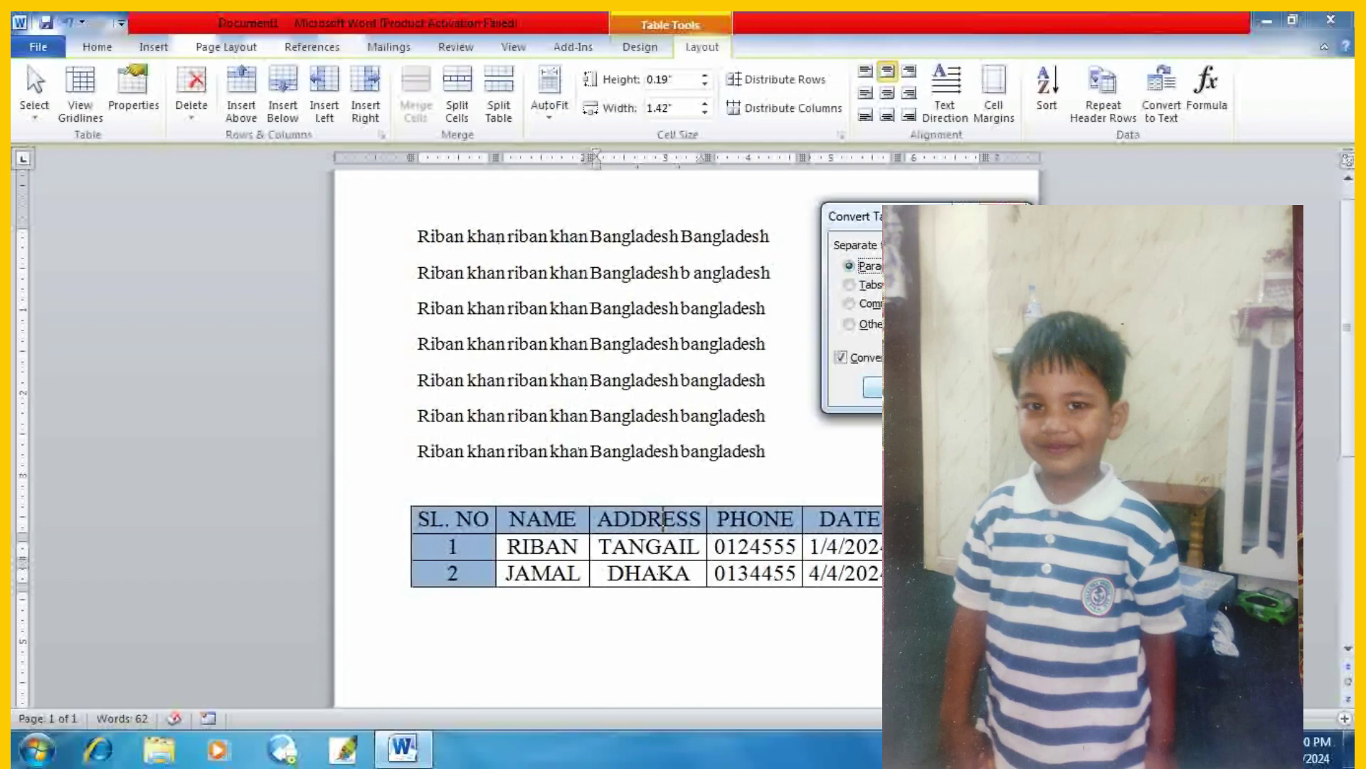
pyautogui.click(890, 388)
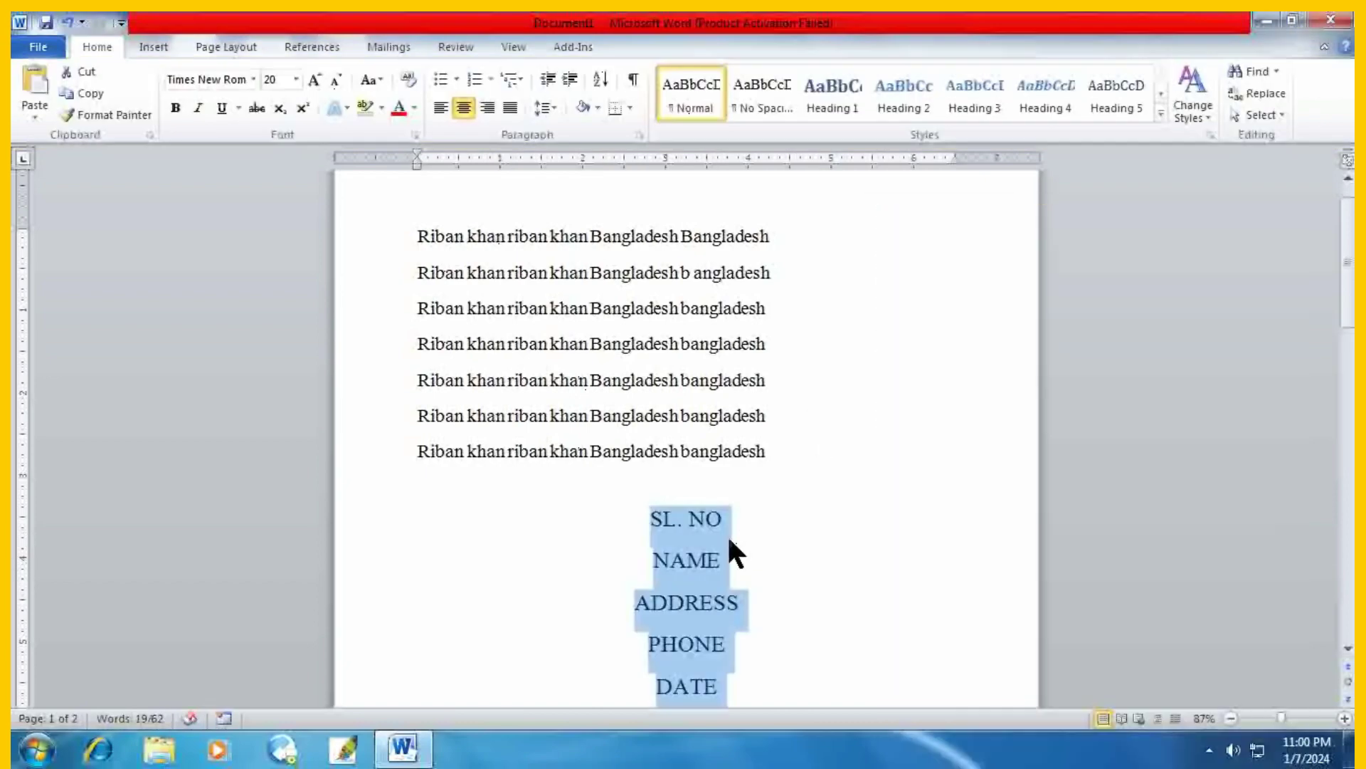
# Look over the converted table entries and undo the paragraph-mark conversion.
pyautogui.scroll(-2, 729, 542)
pyautogui.scroll(-1, 730, 541)
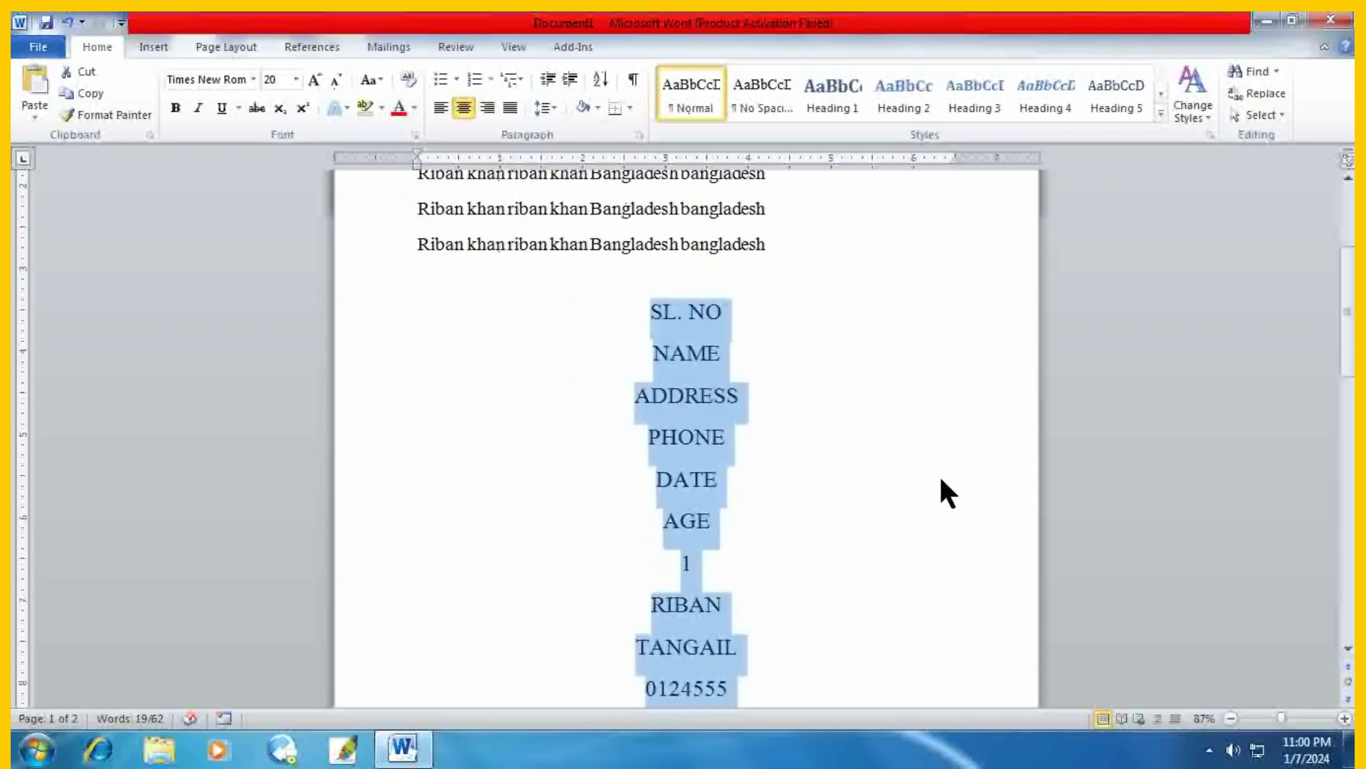
pyautogui.hotkey('ctrl', 'z')
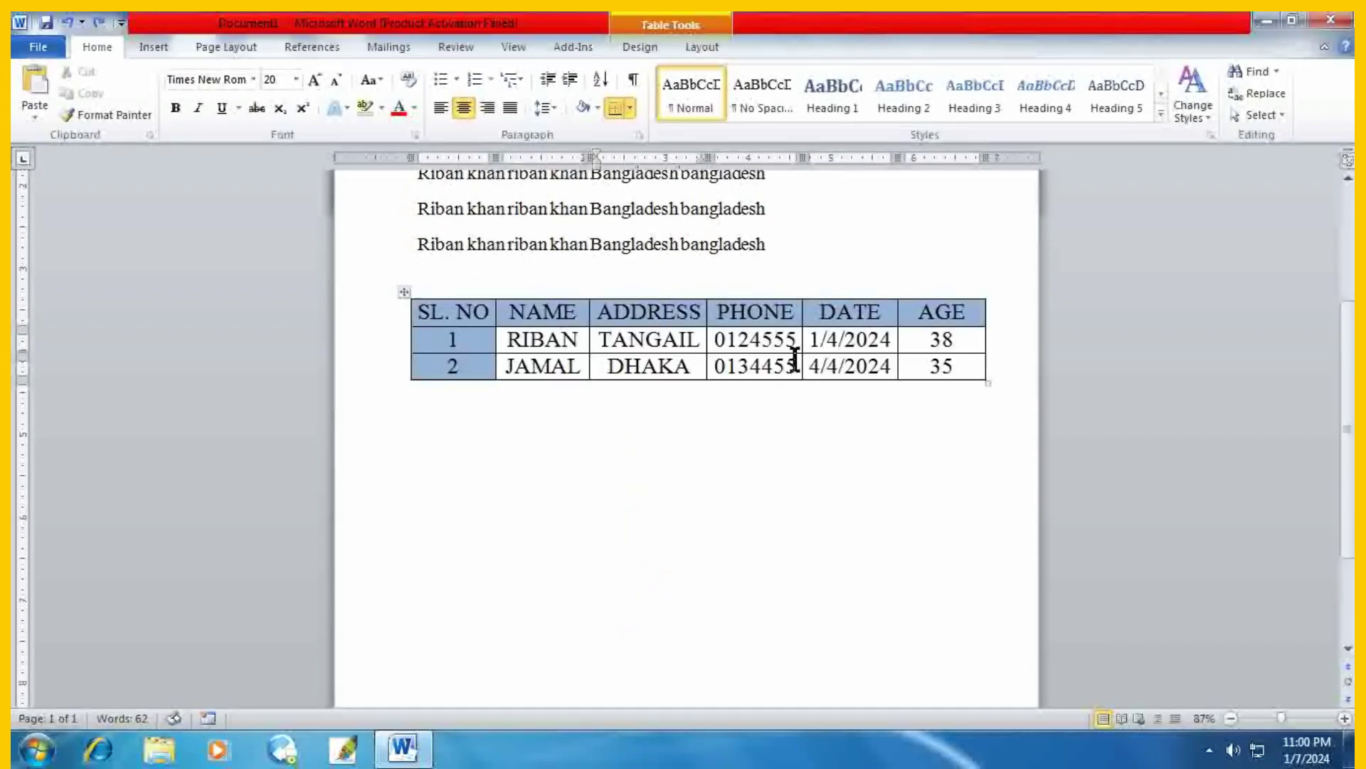
# Try converting the table to text separated by tabs, and undo the conversion.
pyautogui.scroll(1, 794, 356)
pyautogui.scroll(1, 794, 355)
pyautogui.click(703, 47)
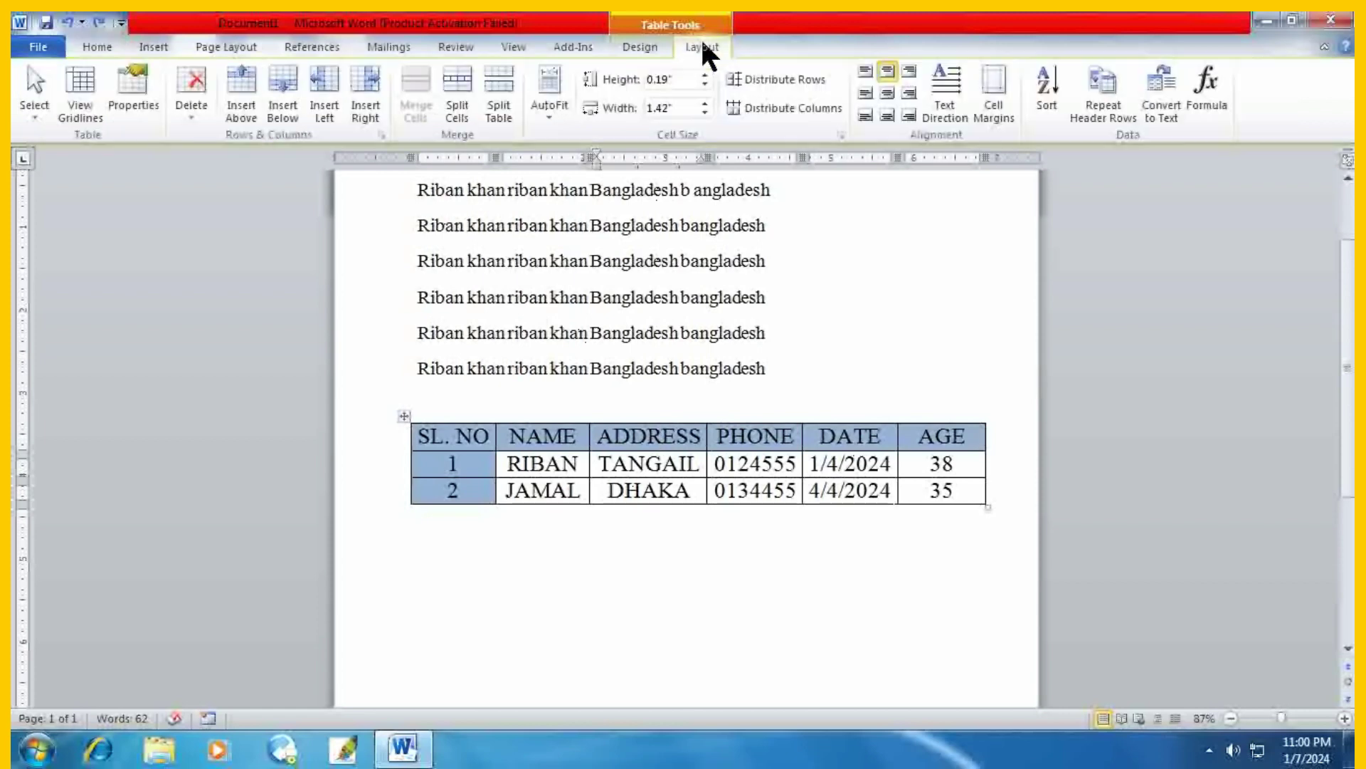
pyautogui.click(1160, 107)
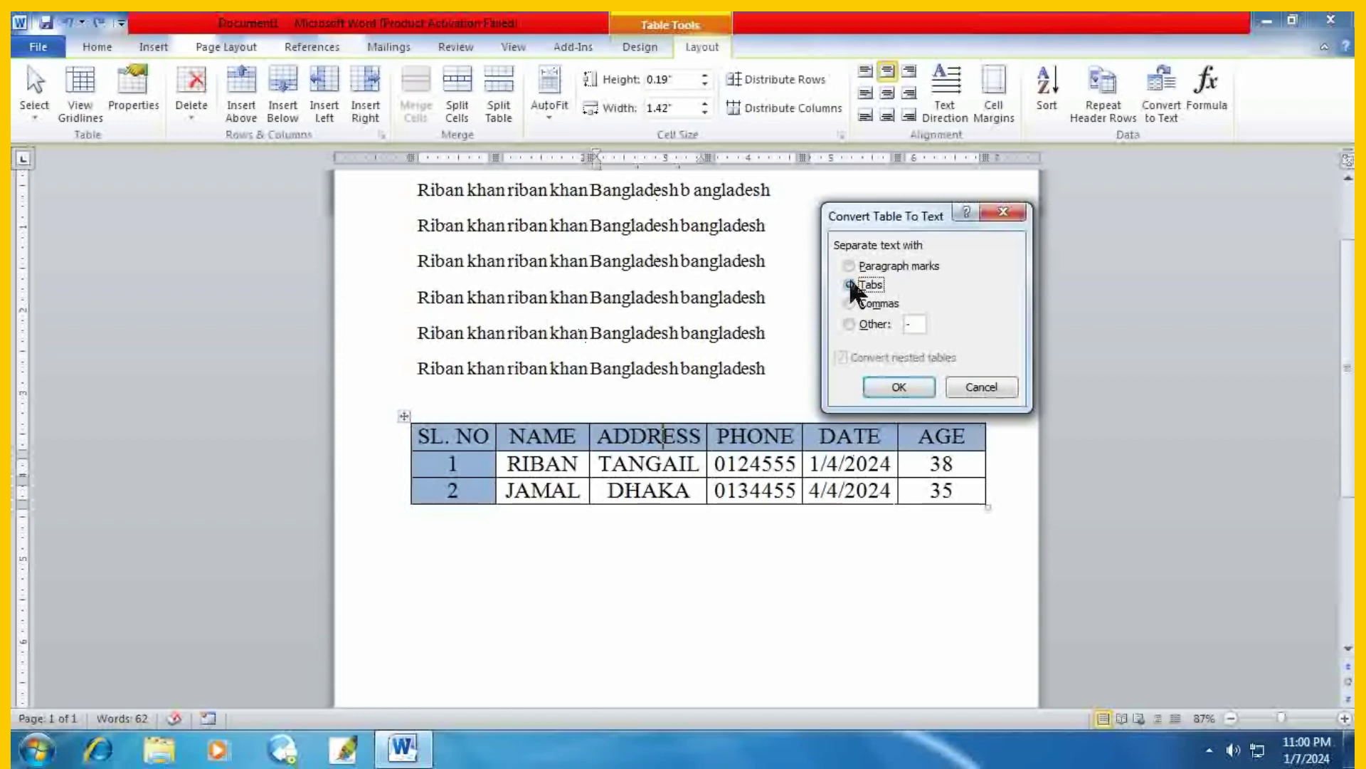
pyautogui.click(893, 387)
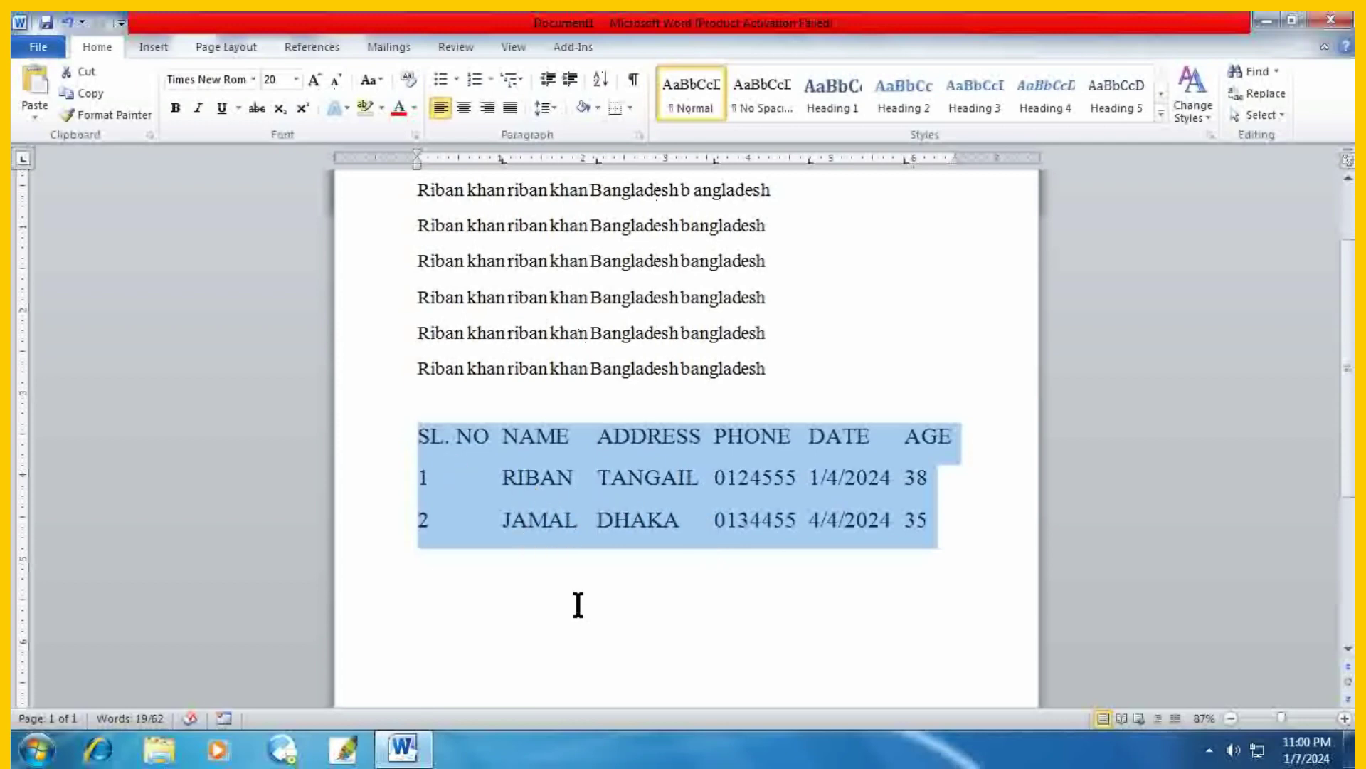
pyautogui.hotkey('ctrl', 'z')
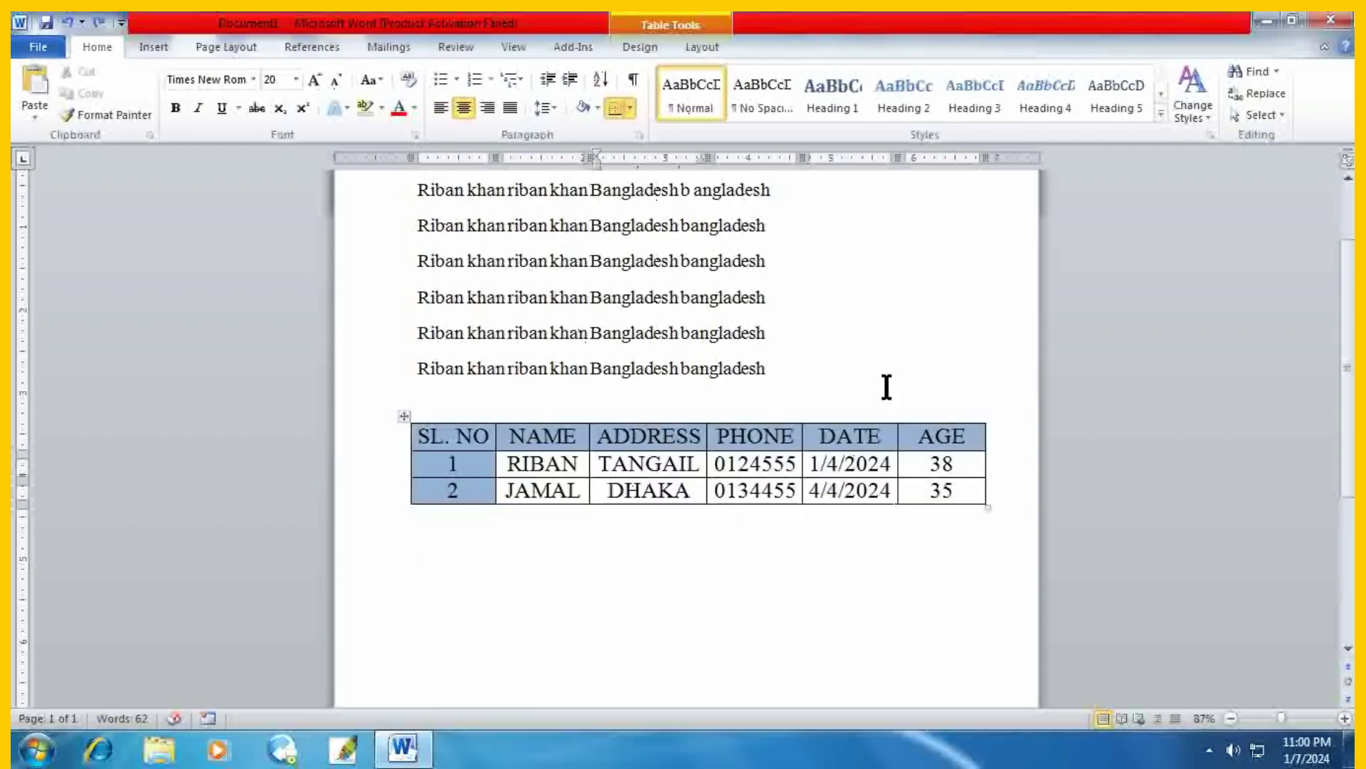
# Try converting the table to text separated by commas, and undo the conversion.
pyautogui.click(702, 47)
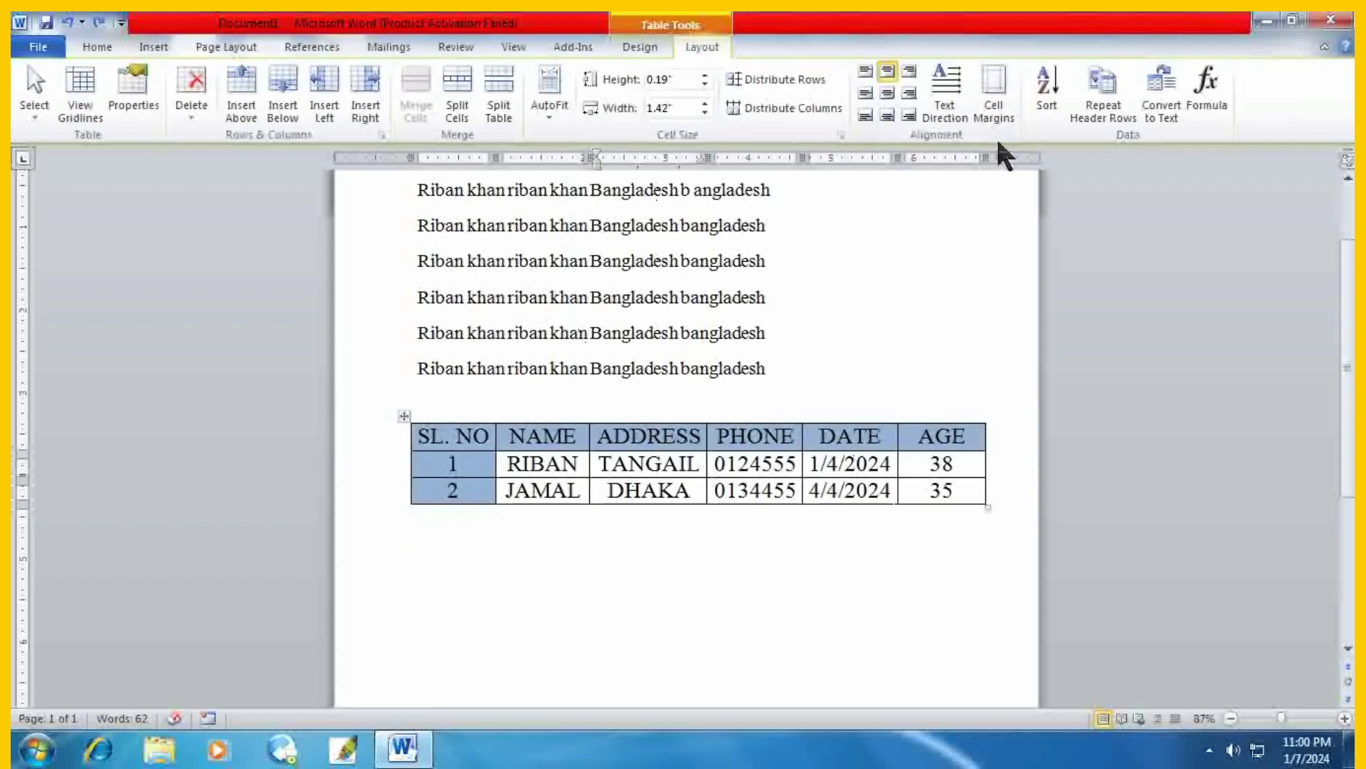
pyautogui.click(1163, 114)
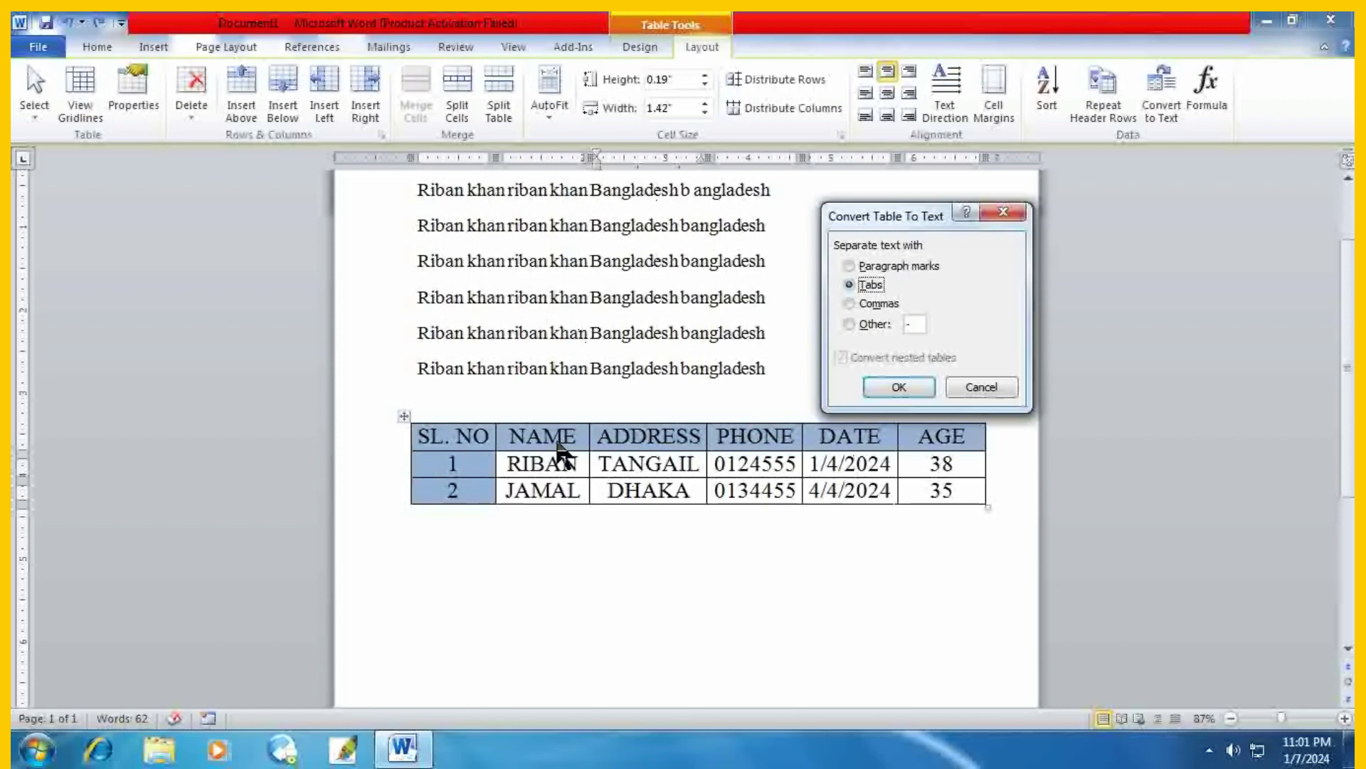
pyautogui.click(851, 305)
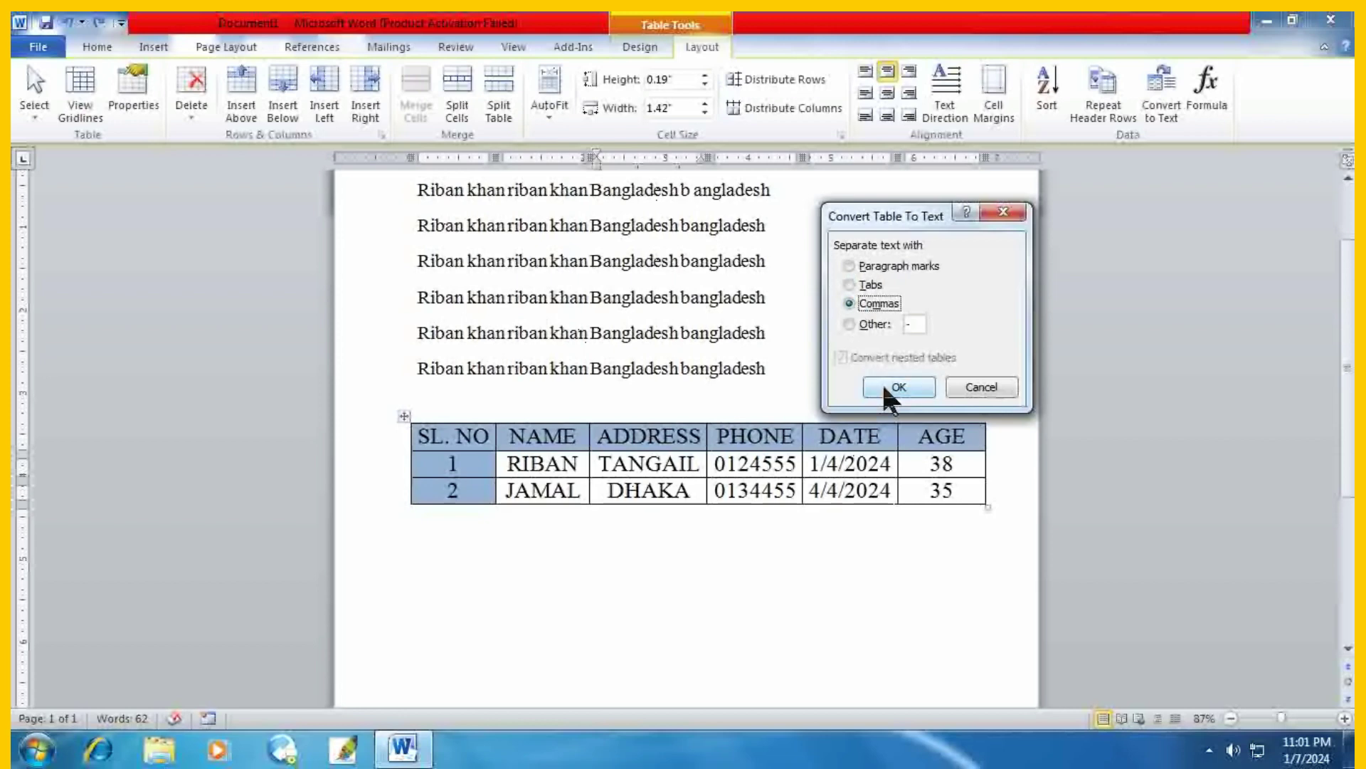
pyautogui.click(893, 389)
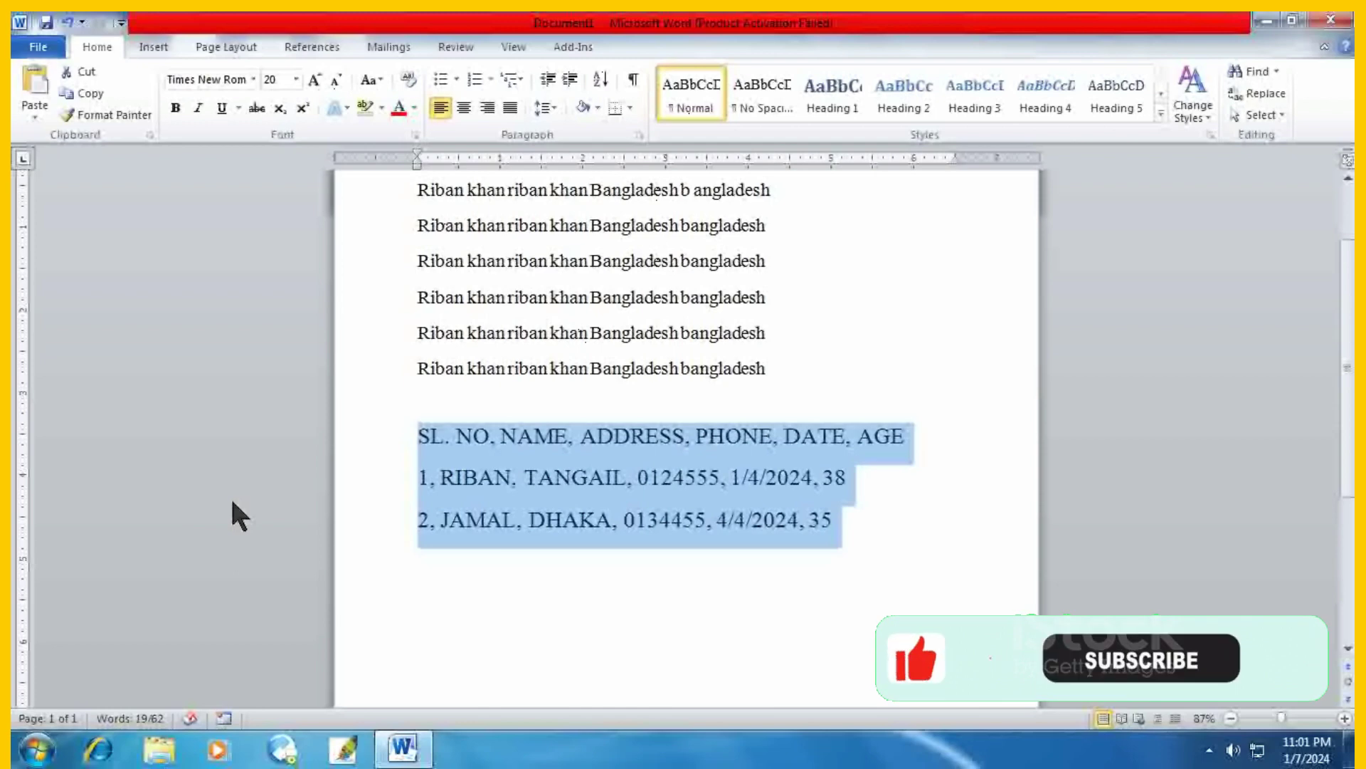
pyautogui.hotkey('ctrl', 'z')
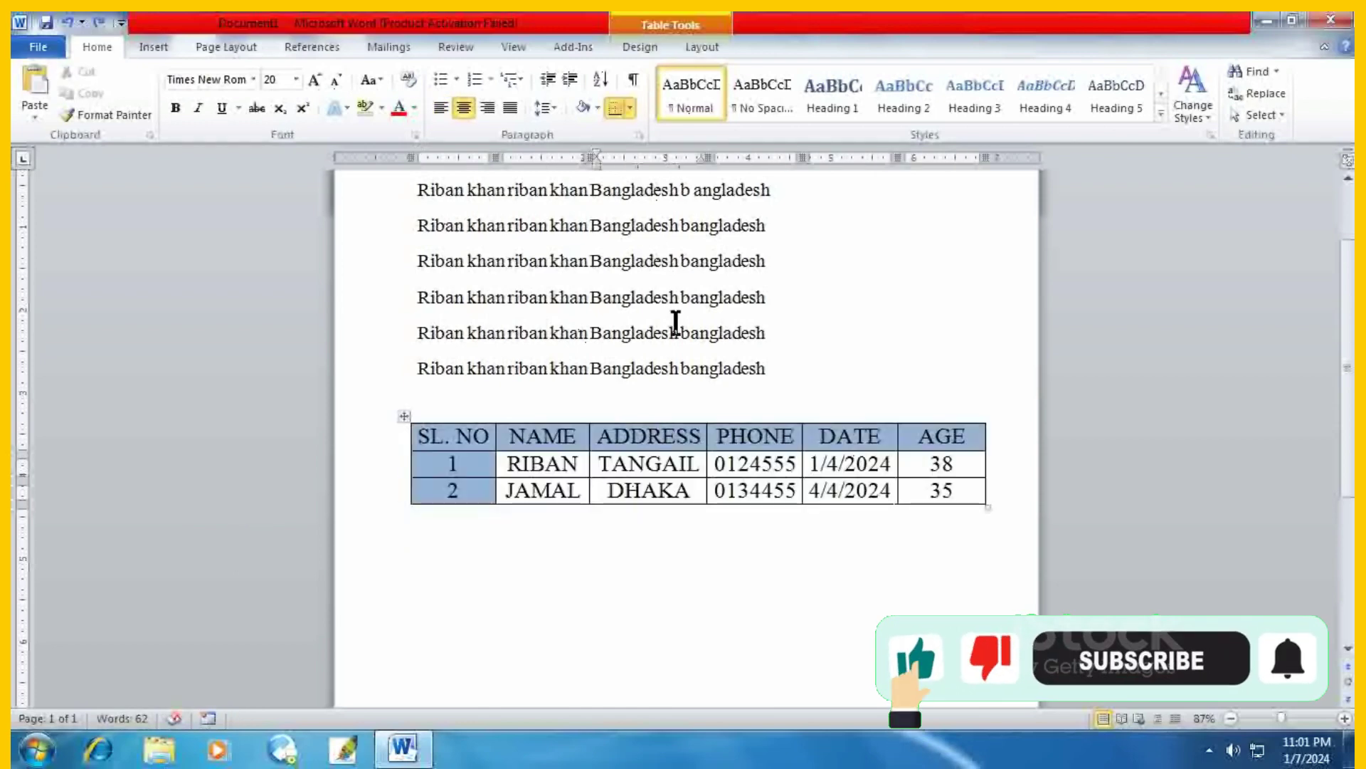
# Try converting the table to text separated by a custom hyphen (-) separator, and undo the conversion.
pyautogui.click(699, 48)
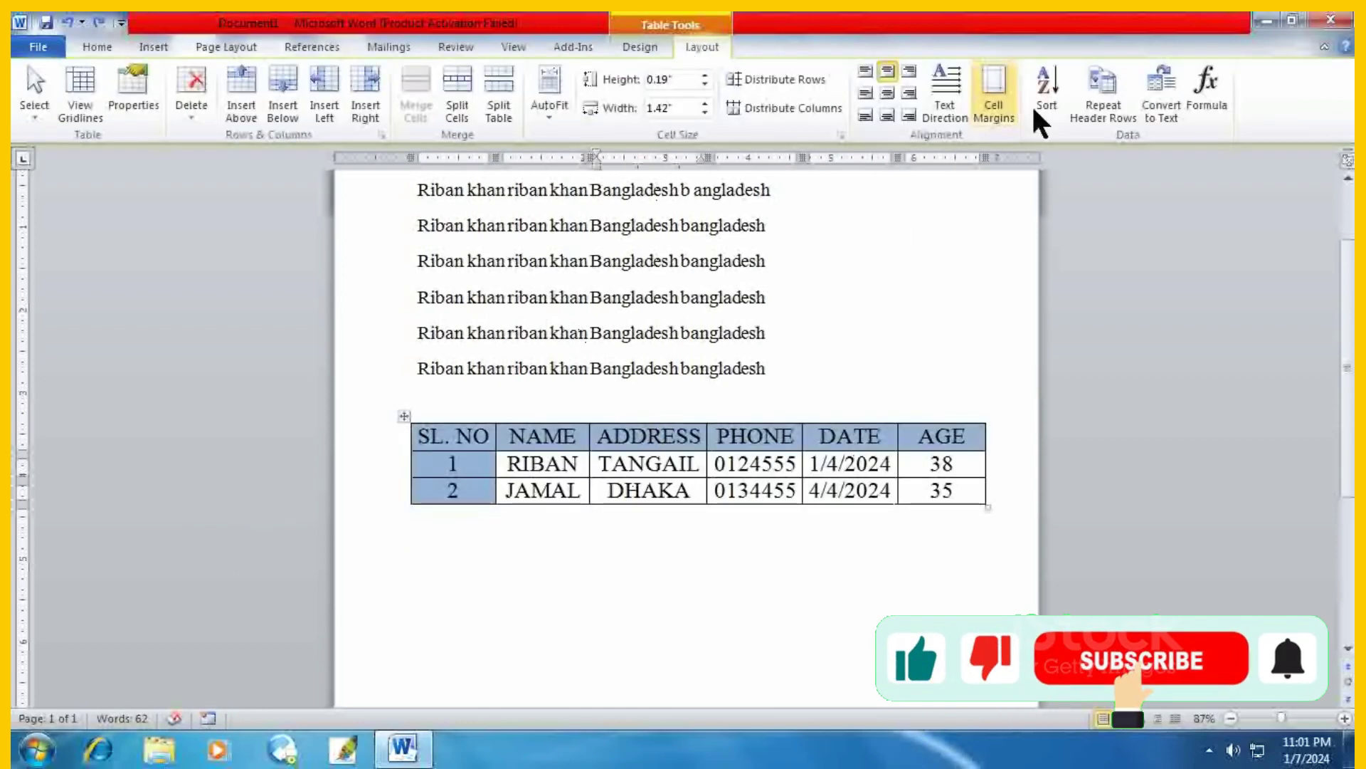
pyautogui.click(1173, 119)
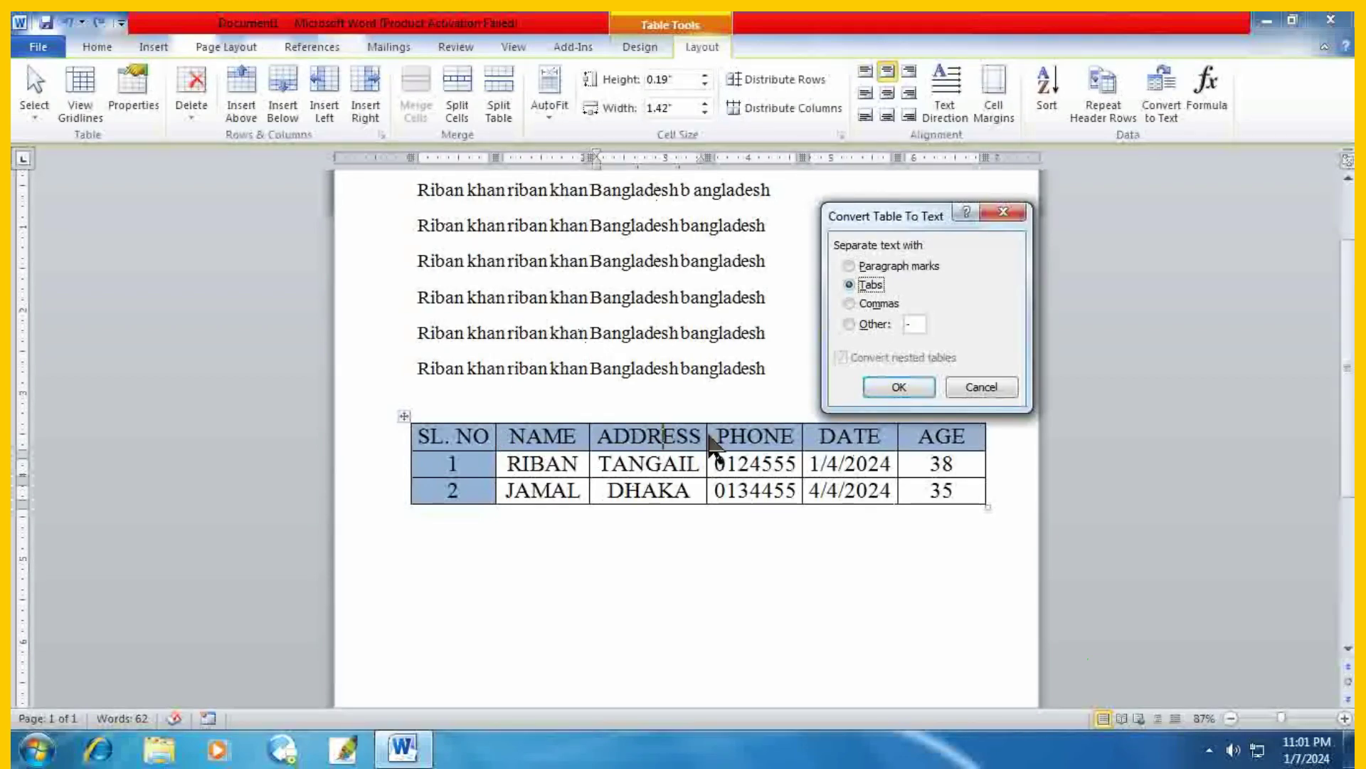
pyautogui.click(871, 324)
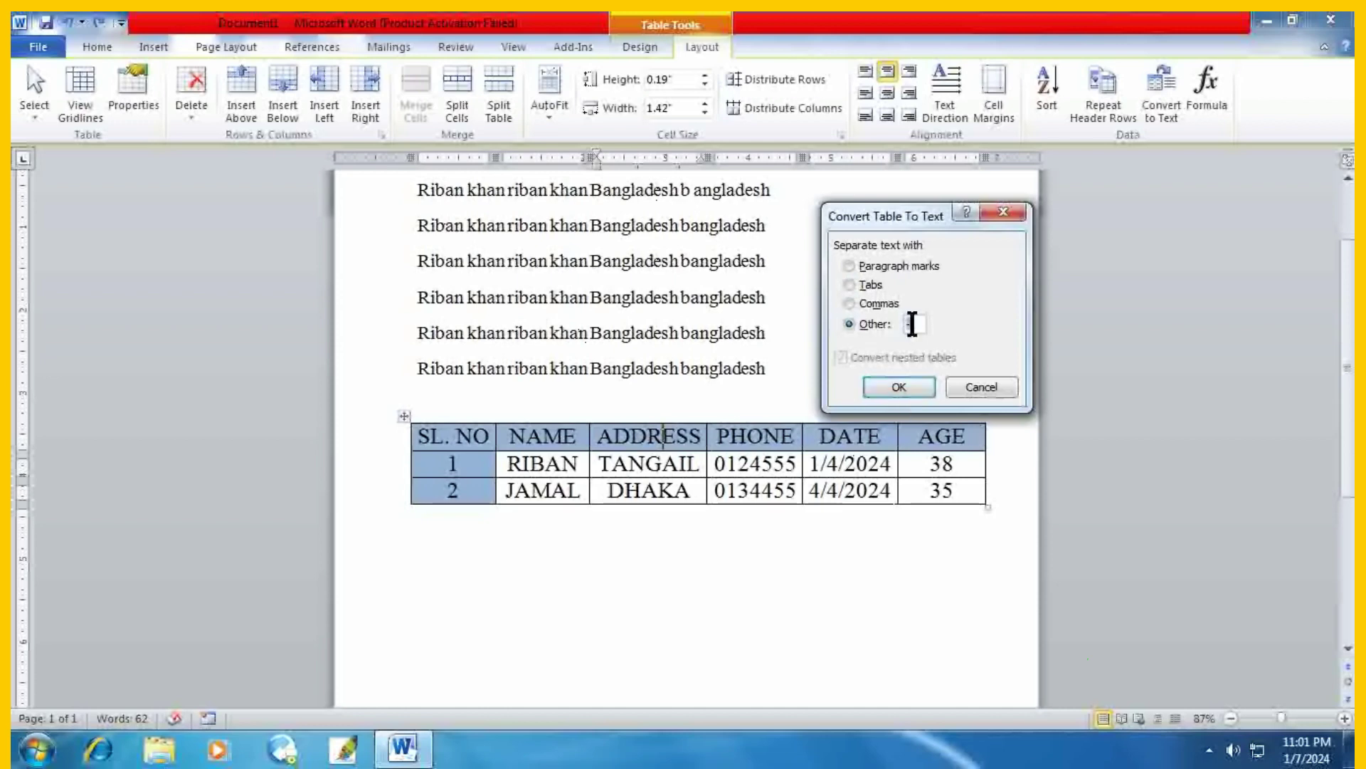
pyautogui.click(910, 324)
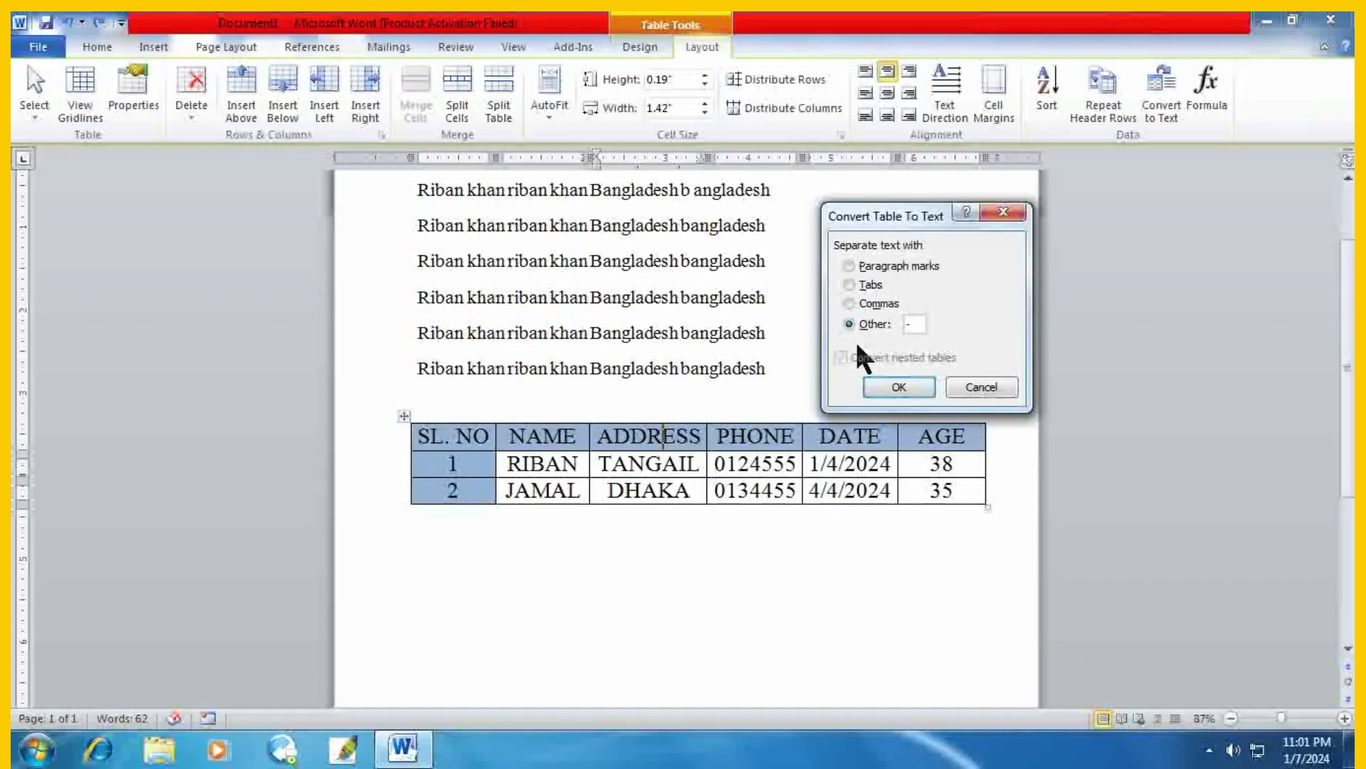
pyautogui.click(894, 388)
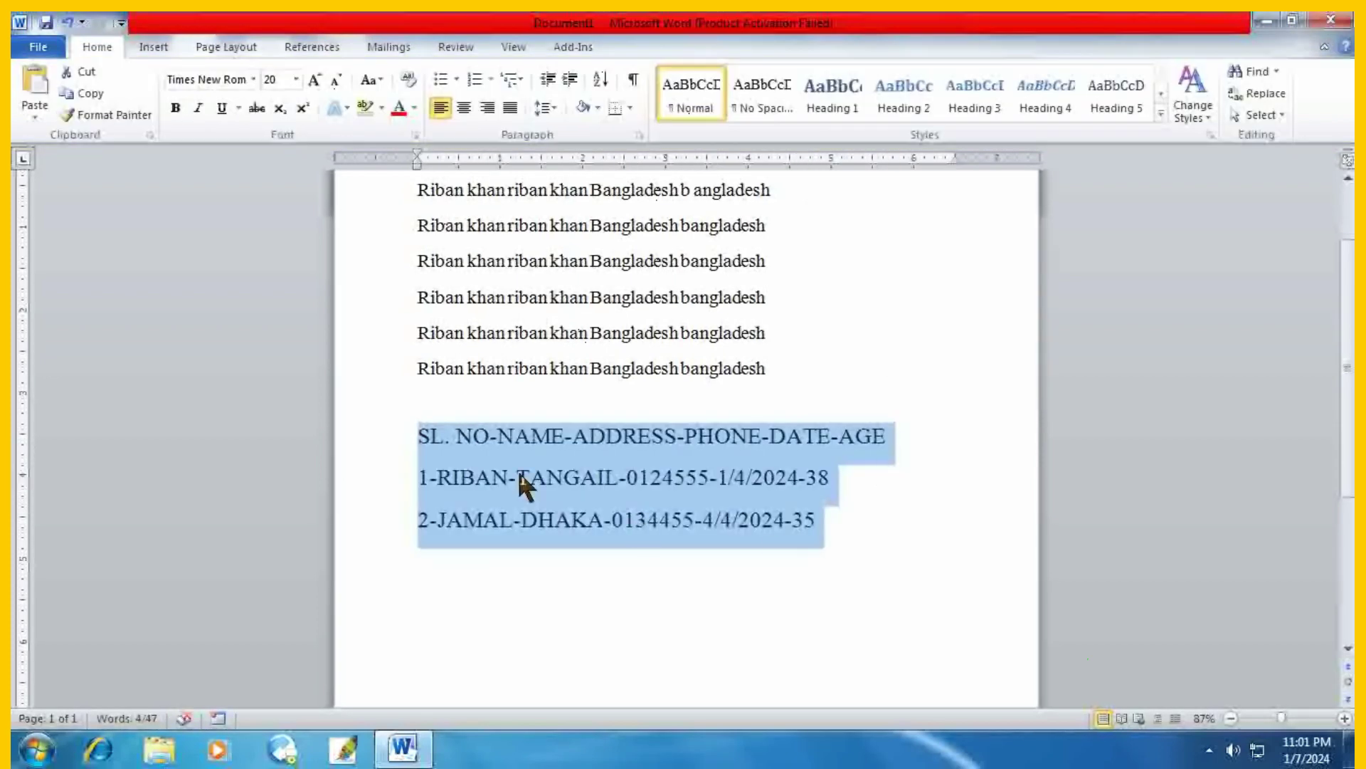
pyautogui.click(854, 533)
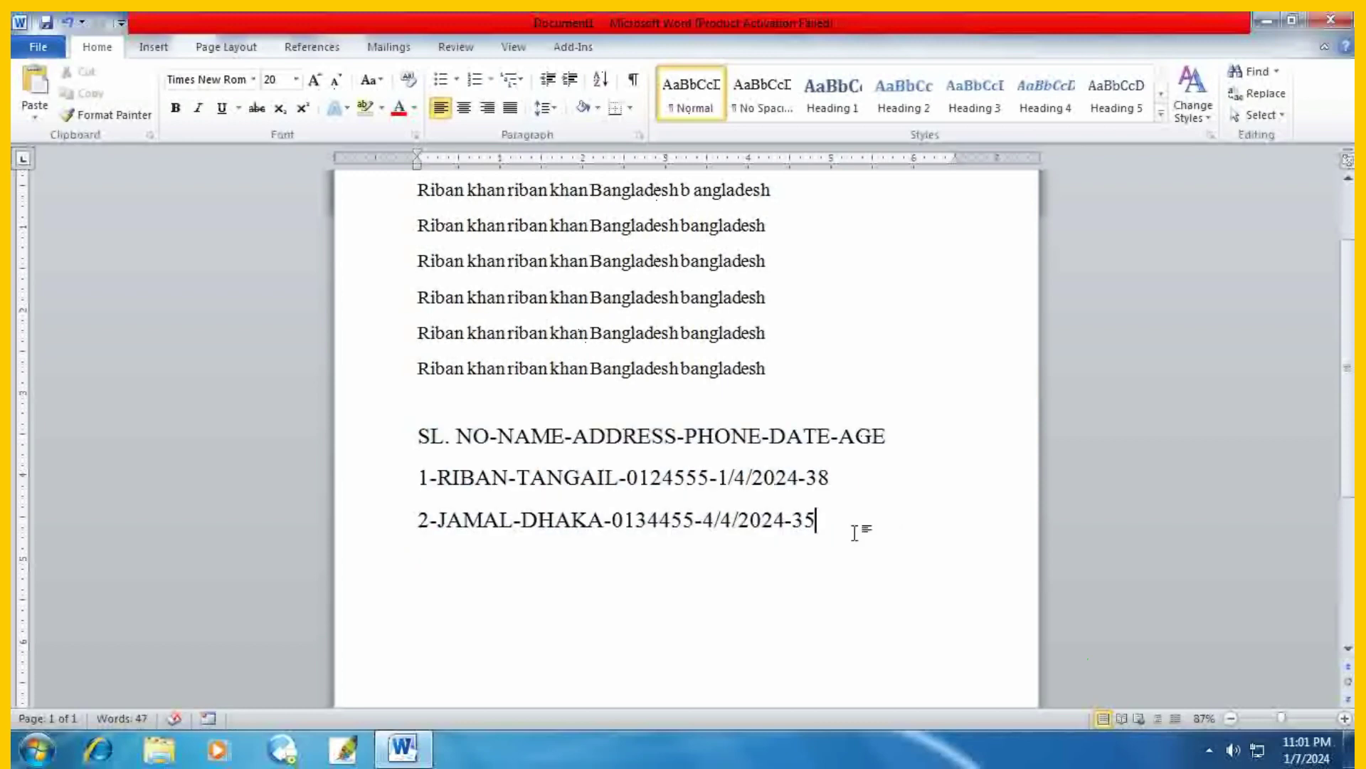
pyautogui.hotkey('ctrl', 'z')
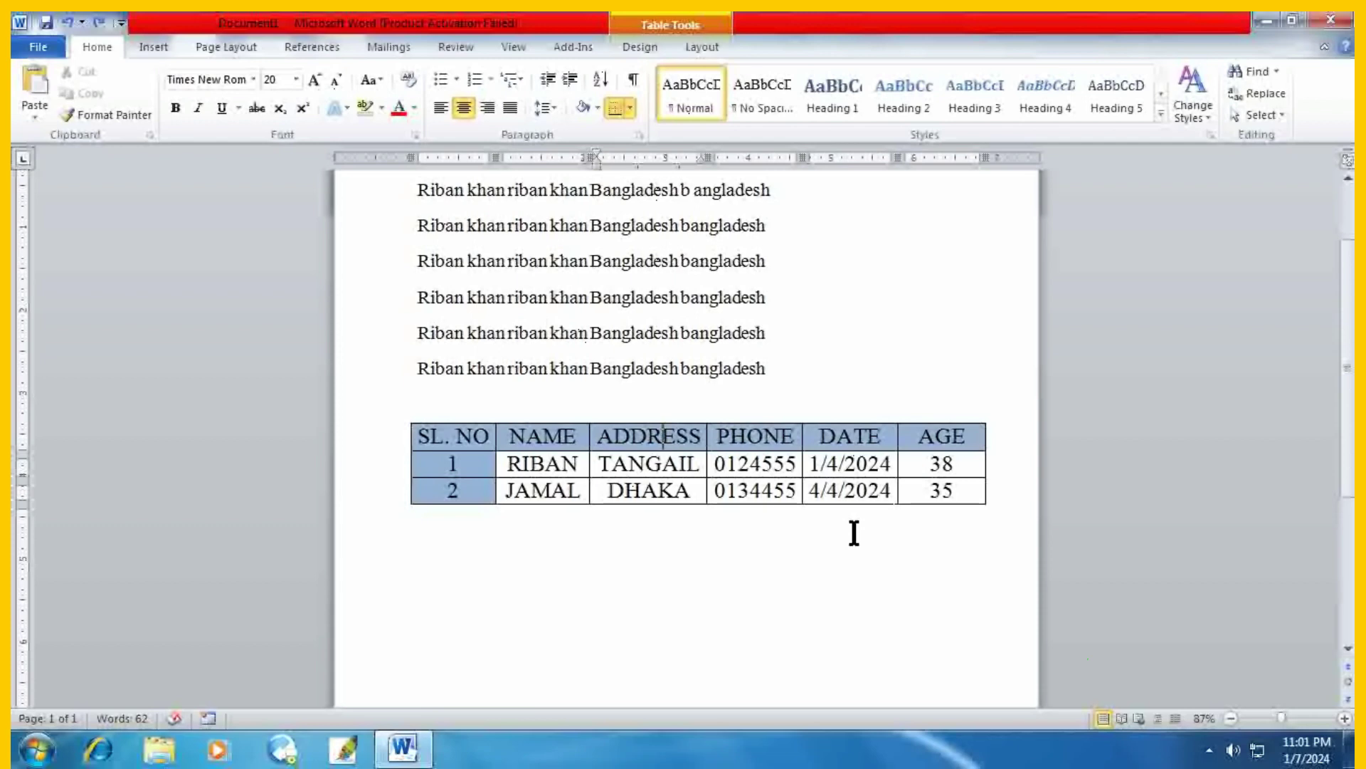
pyautogui.scroll(2, 702, 446)
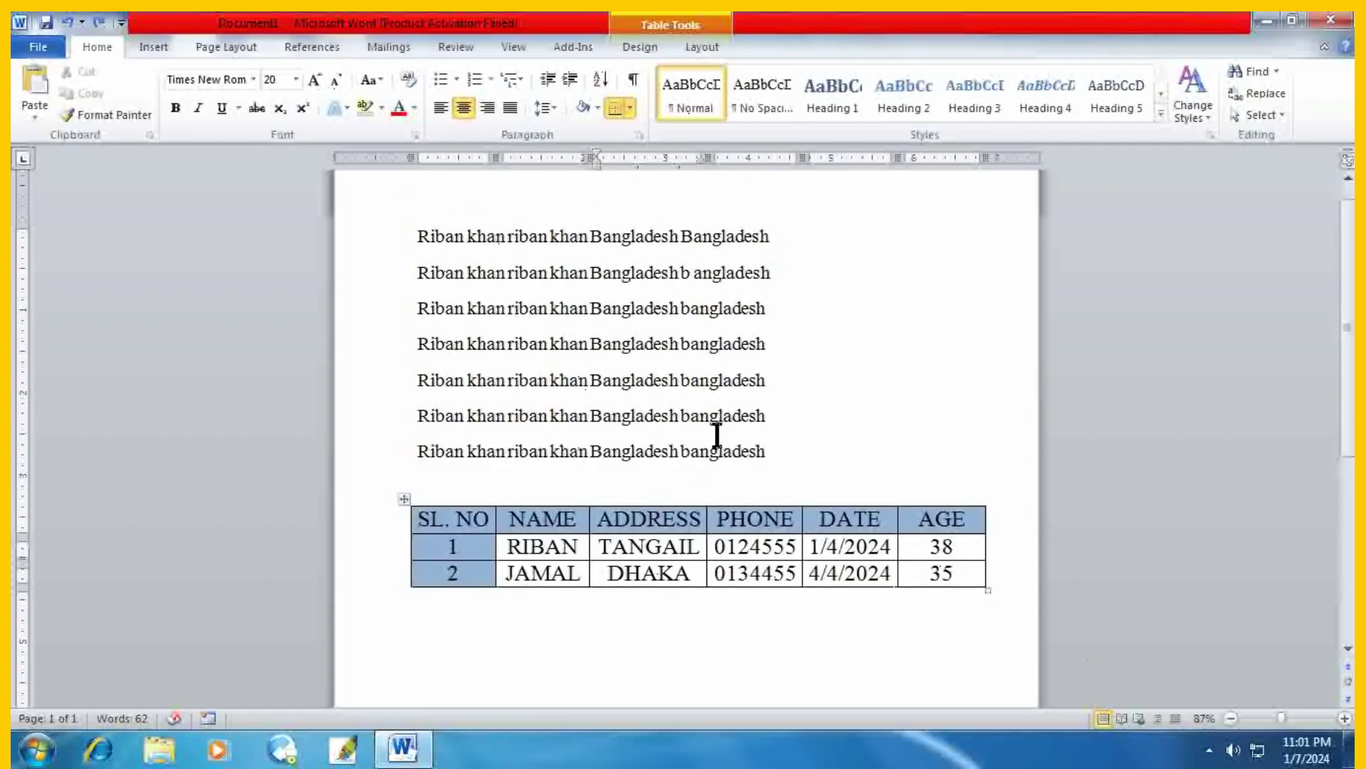